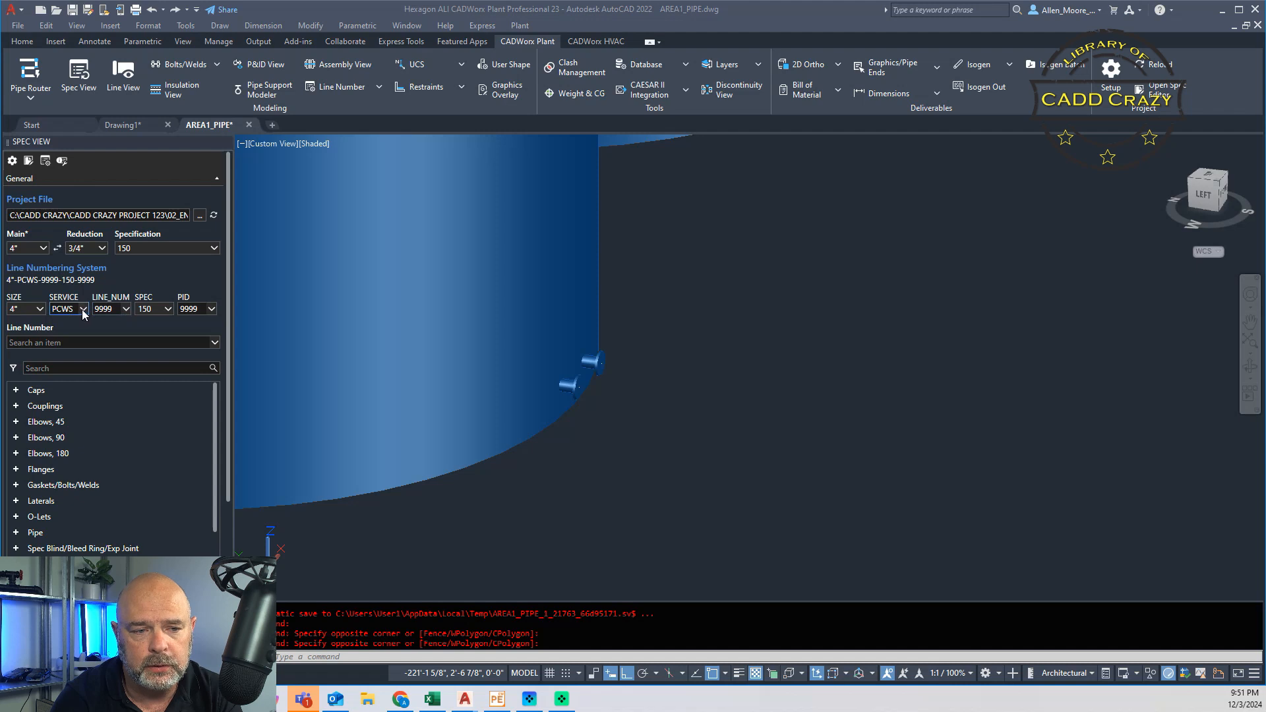
Step: Set the line numbering to service PS, line number 9875 and PID 1001
{"action": "left_click", "coordinate": [83, 309]}
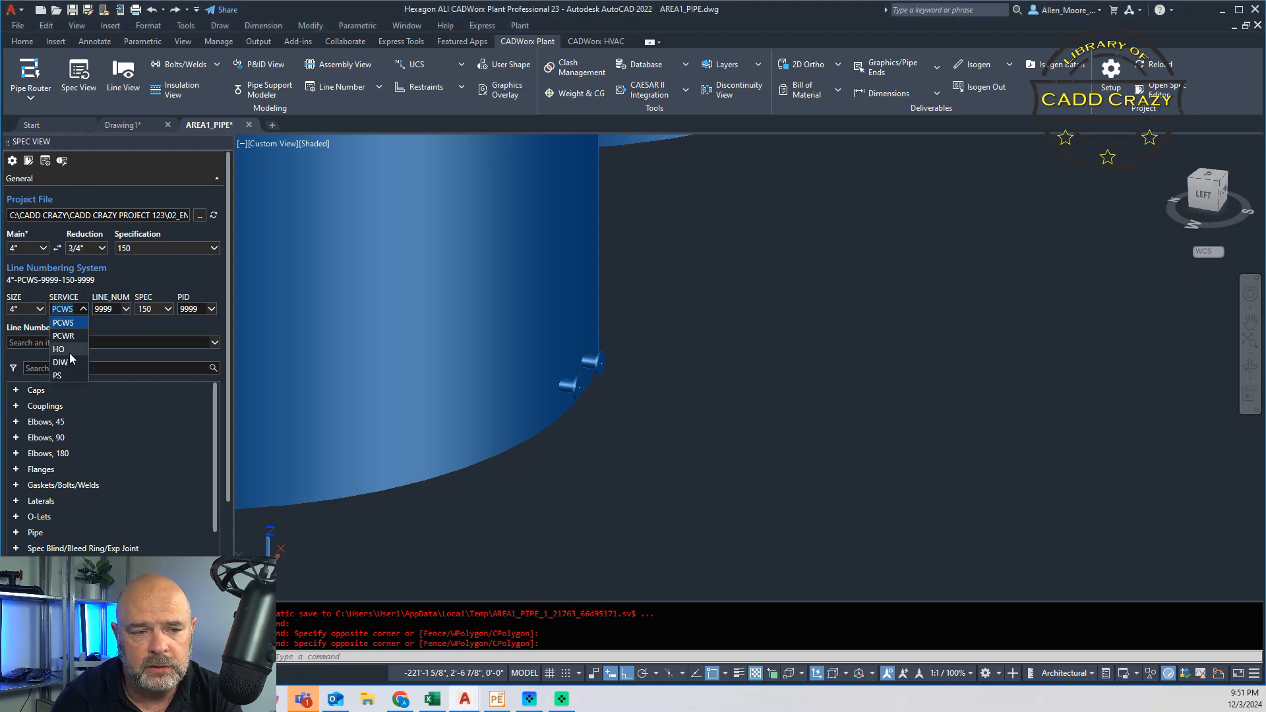
{"action": "left_click", "coordinate": [69, 376]}
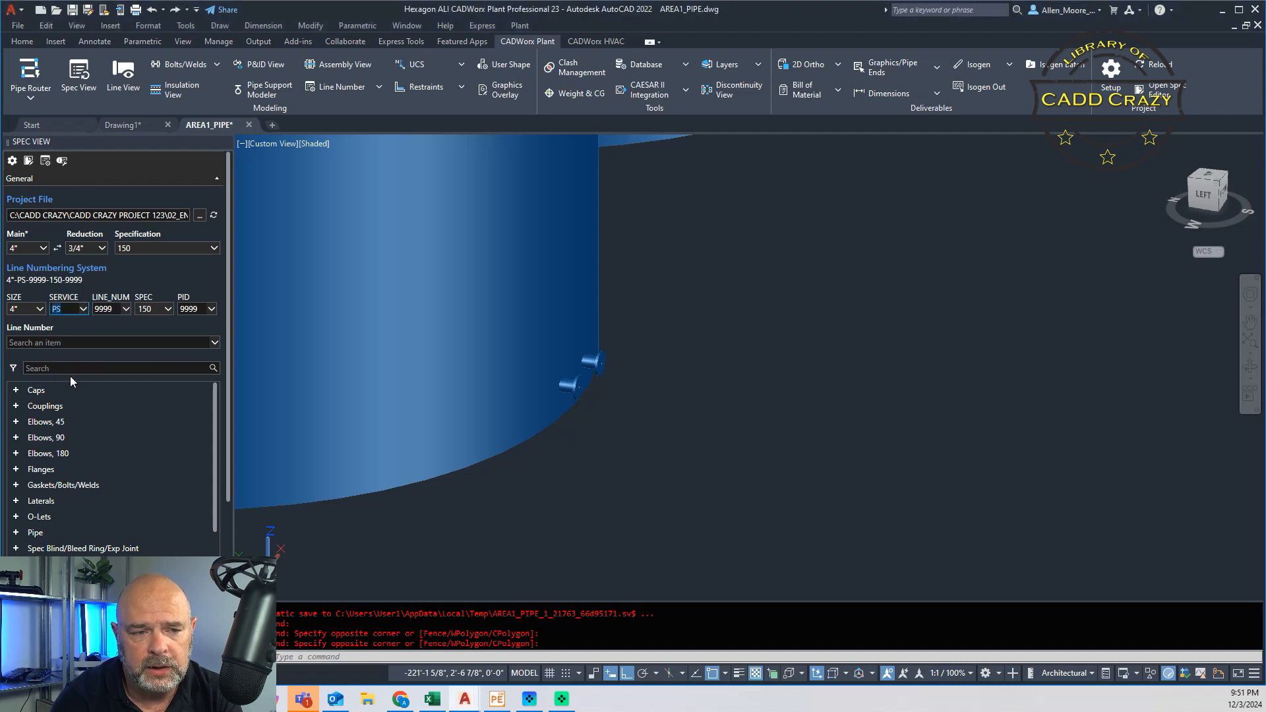
{"action": "double_click", "coordinate": [114, 308]}
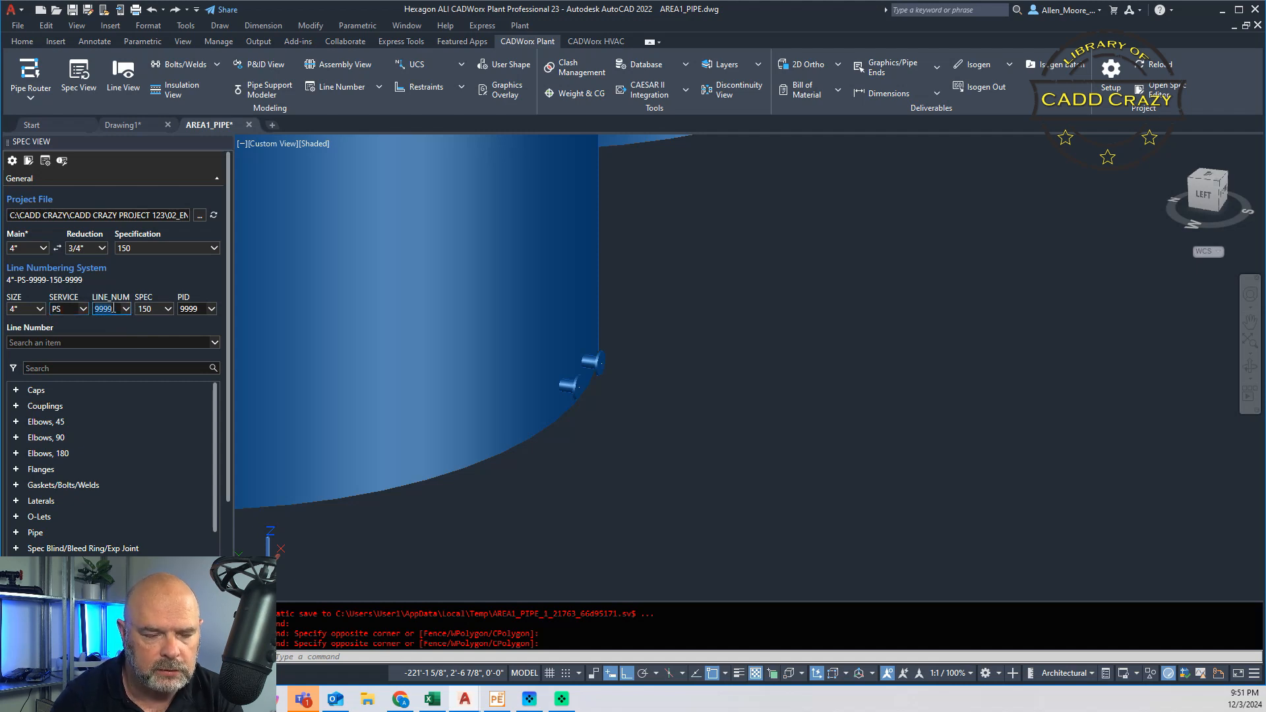
{"action": "type", "text": "9875"}
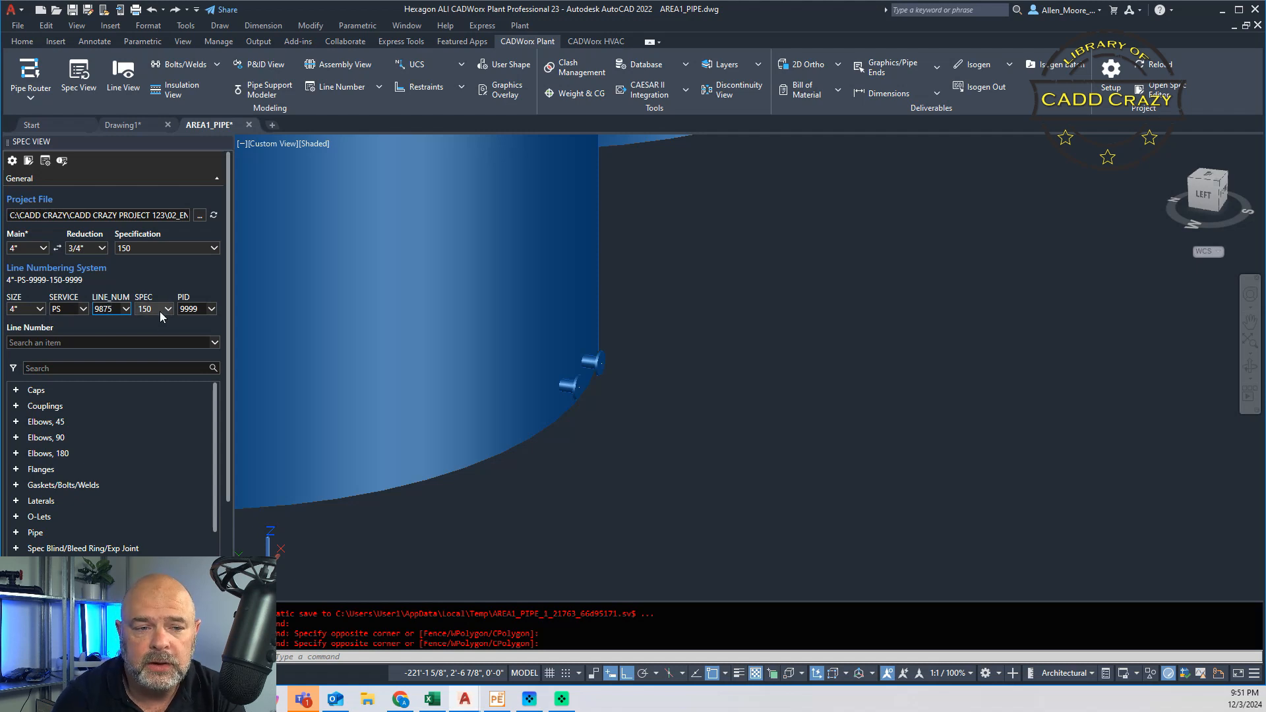
{"action": "left_click", "coordinate": [200, 308]}
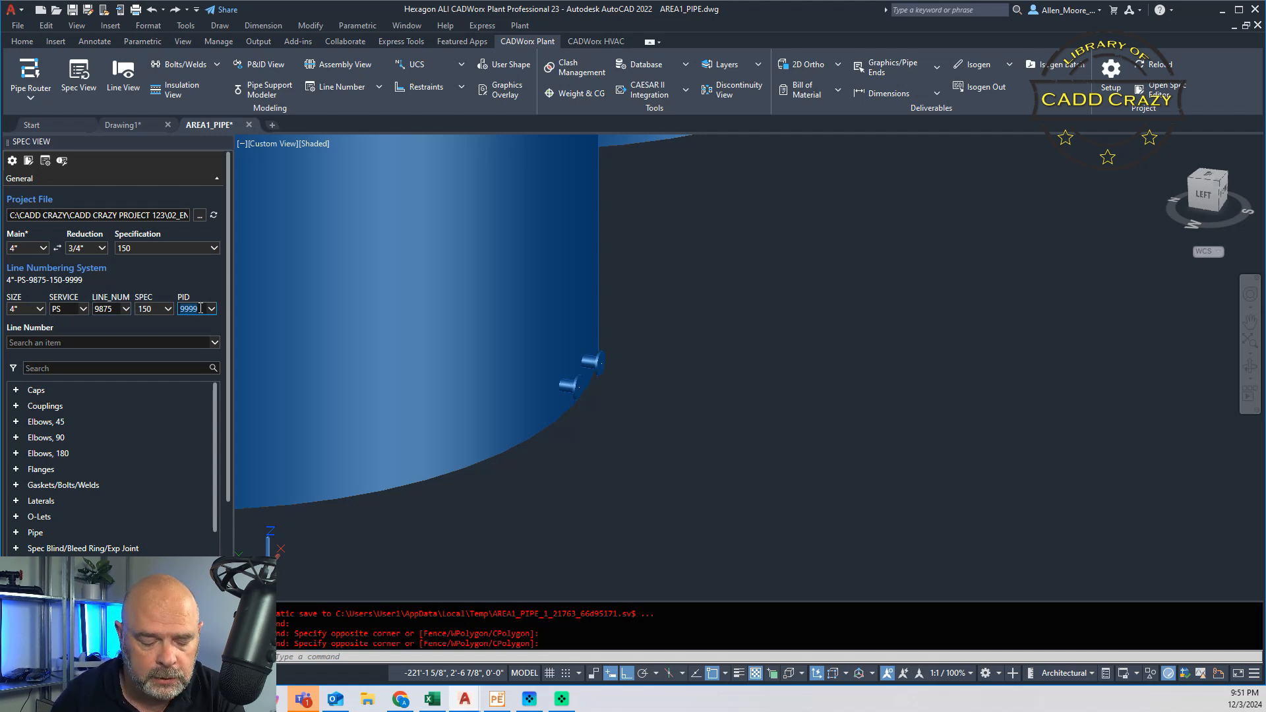
{"action": "type", "text": "1000"}
{"action": "key", "text": "BackSpace"}
{"action": "type", "text": "1"}
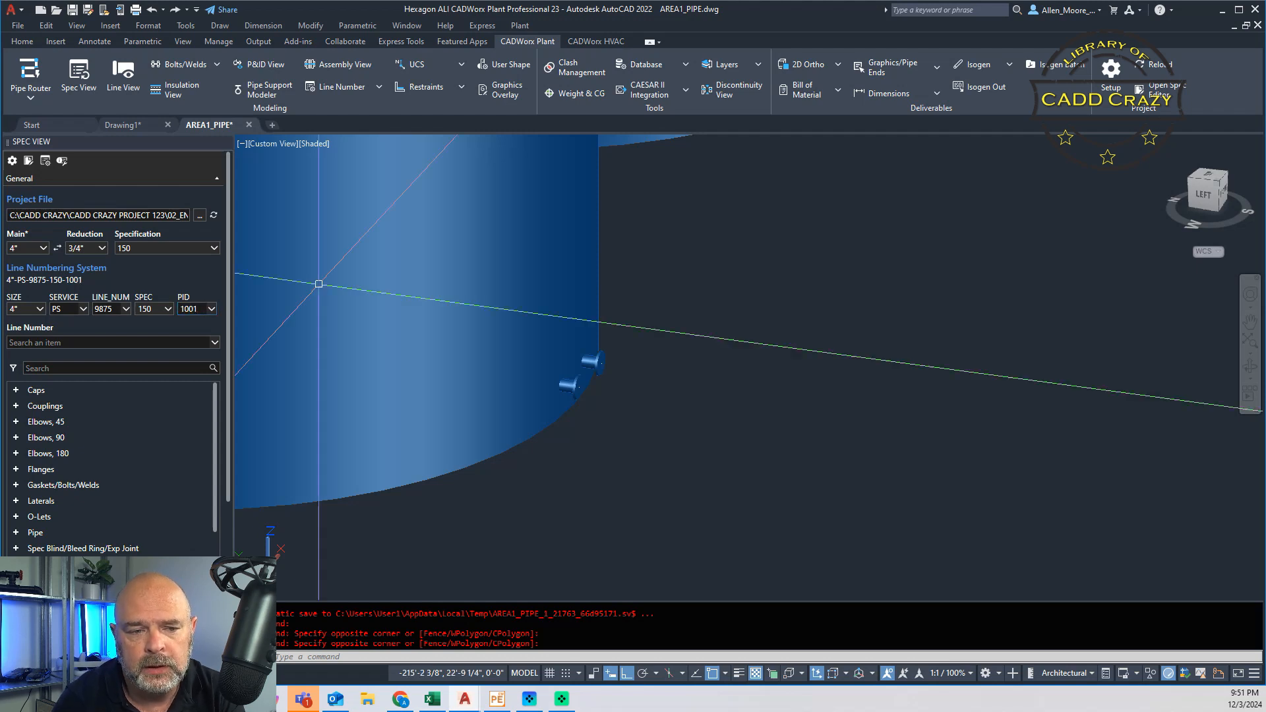
Step: Route a 4" SMLS SCH STD pipe from the lower vessel nozzle about 62" outward, through an elbow, with a second leg about 25.5" long
{"action": "left_click", "coordinate": [16, 532]}
{"action": "double_click", "coordinate": [76, 548]}
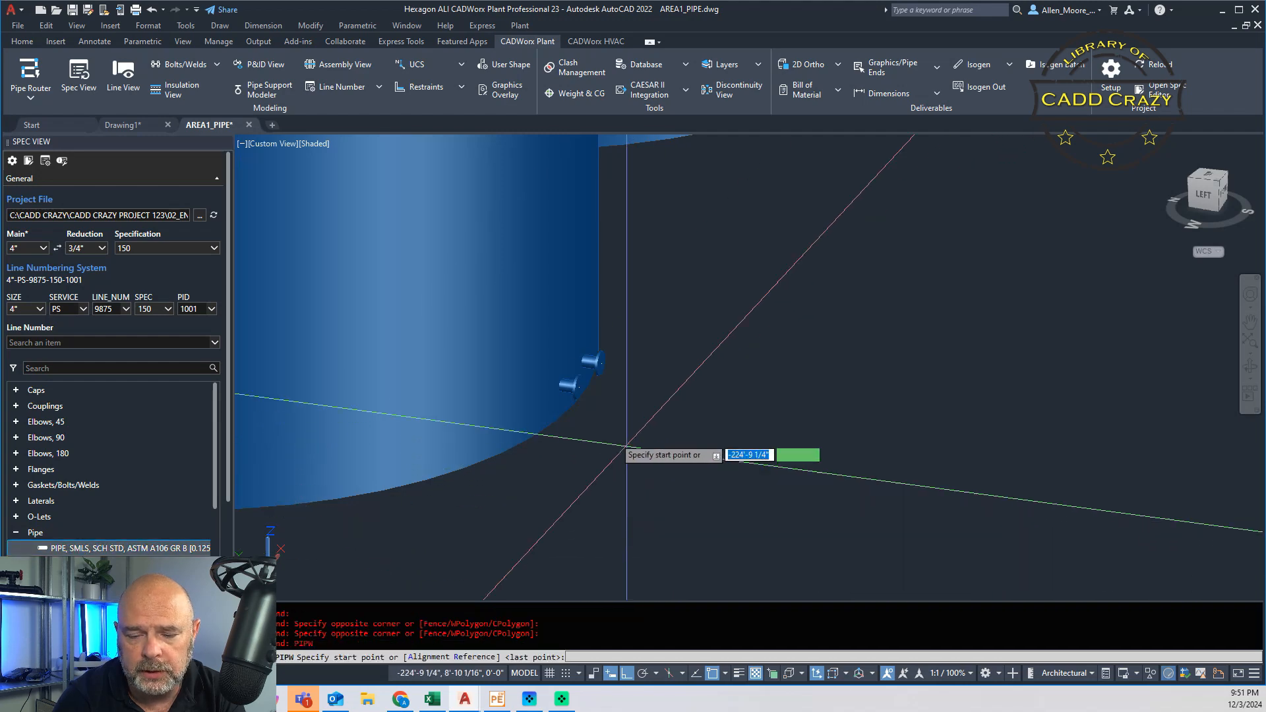
{"action": "scroll", "coordinate": [617, 416], "scroll_direction": "up", "scroll_amount": 4}
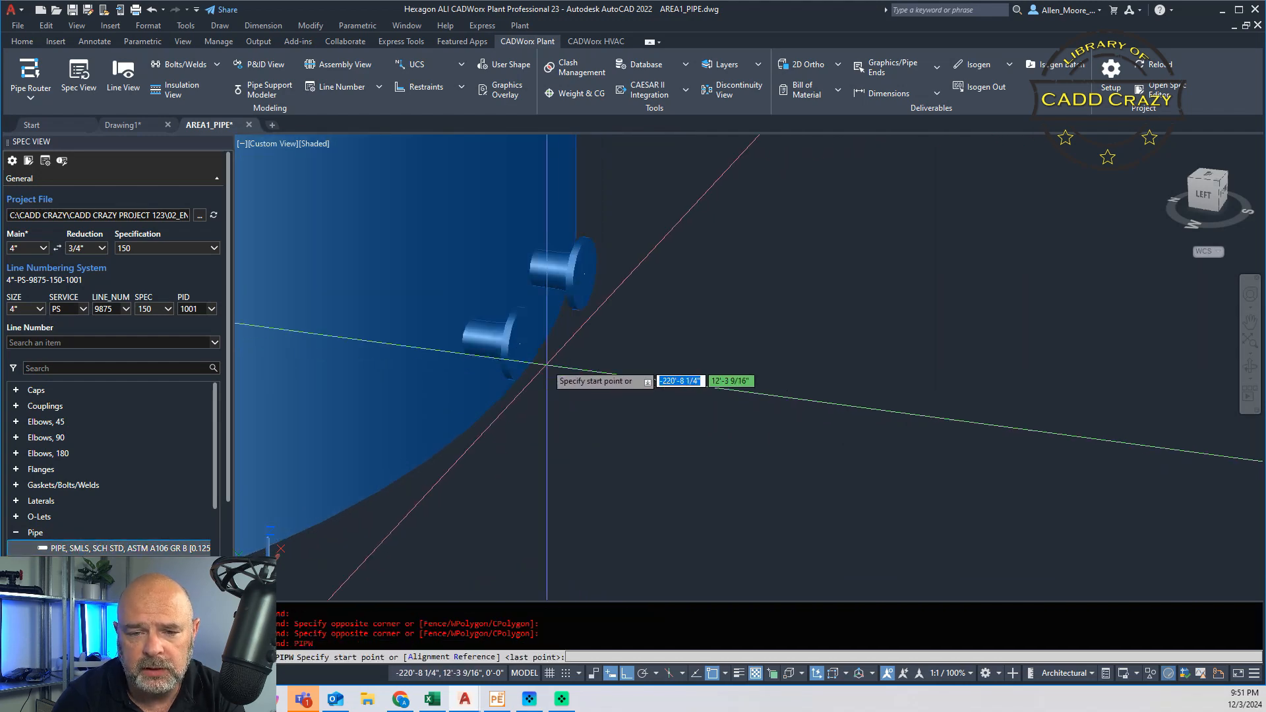
{"action": "left_click", "coordinate": [519, 344]}
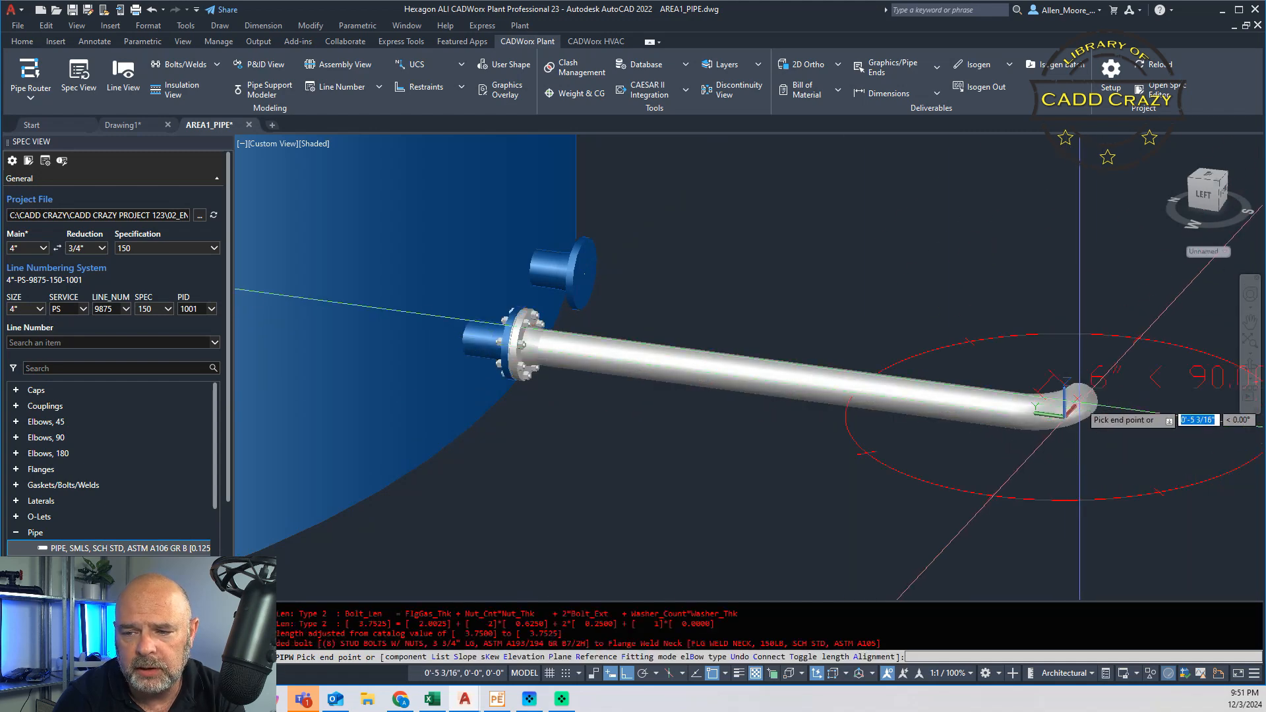
{"action": "scroll", "coordinate": [1058, 419], "scroll_direction": "up", "scroll_amount": 2}
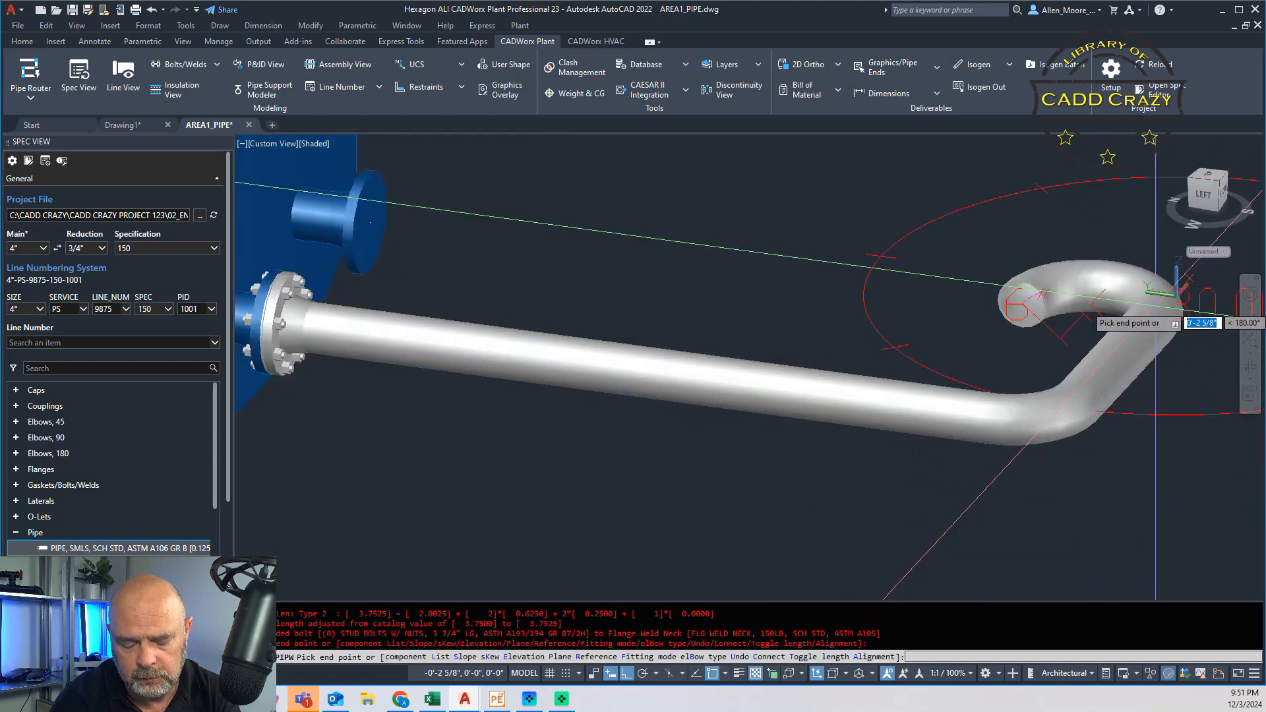
{"action": "left_click", "coordinate": [1161, 294]}
{"action": "key", "text": "Return"}
{"action": "scroll", "coordinate": [1037, 389], "scroll_direction": "down", "scroll_amount": 4}
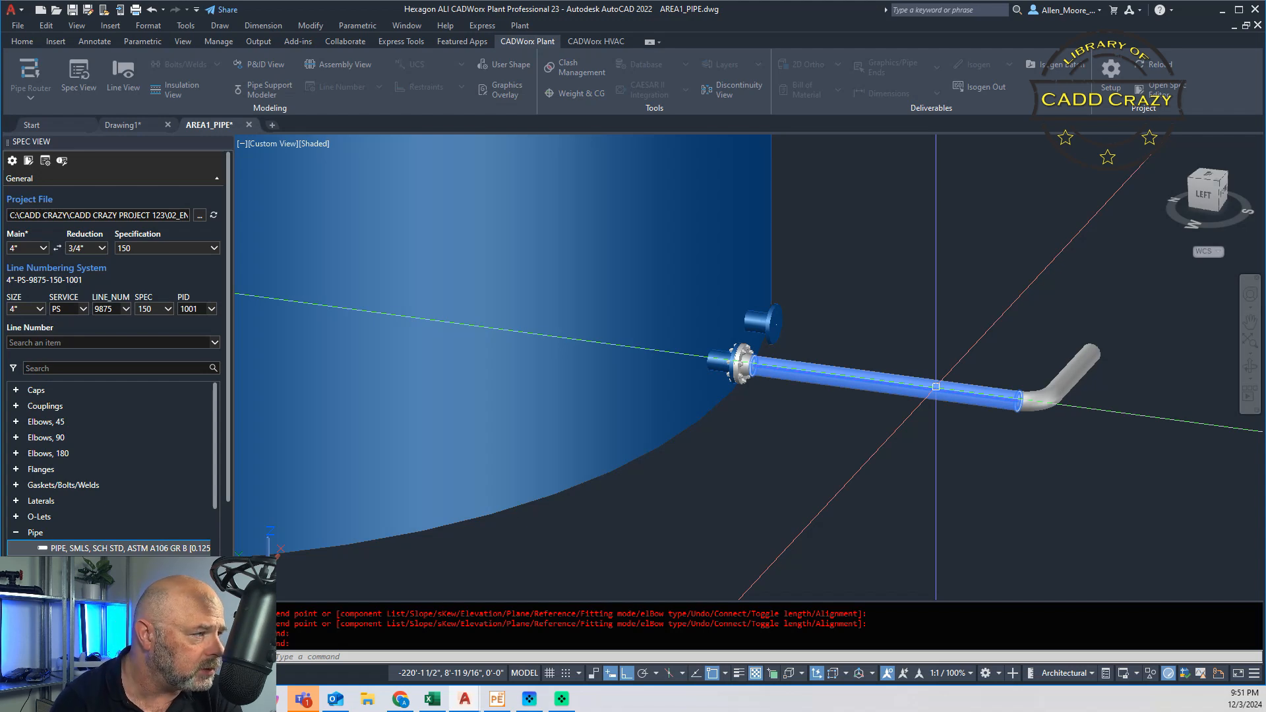
Step: Set the X-RAY custom data of the long pipe at the nozzle flange to 10%
{"action": "double_click", "coordinate": [936, 387]}
{"action": "left_click_drag", "start_coordinate": [497, 217], "coordinate": [549, 147]}
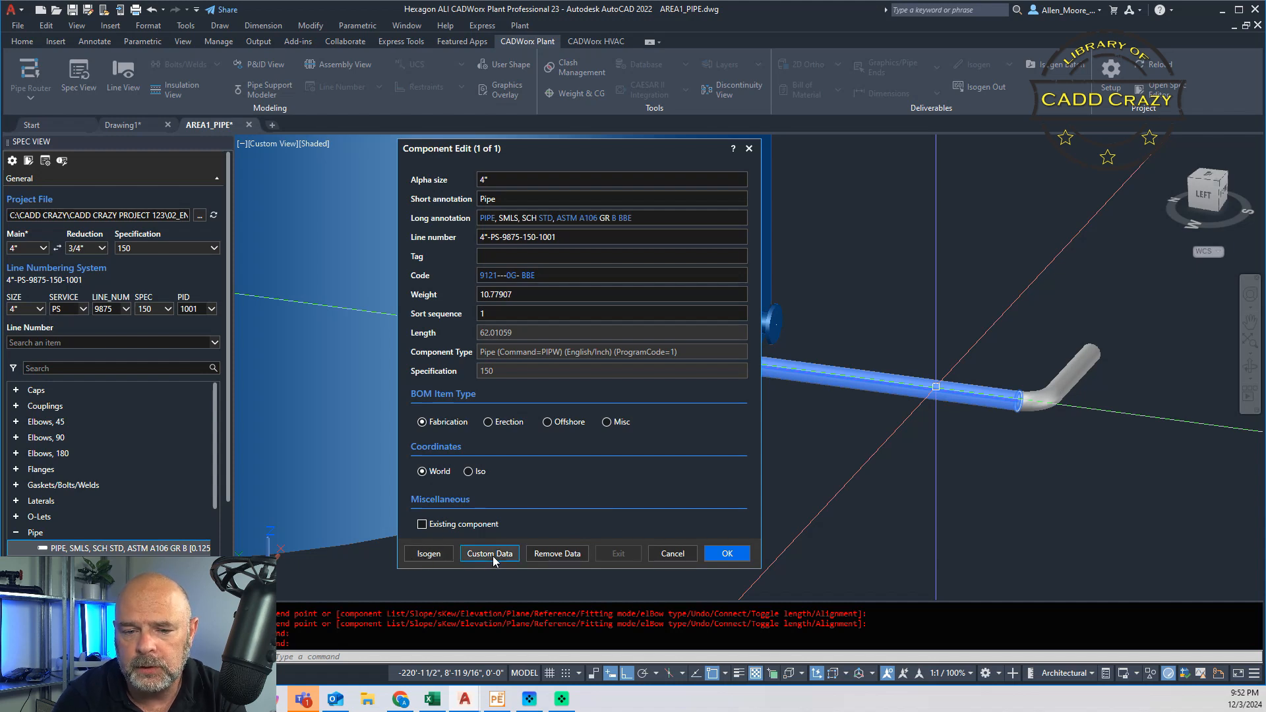
{"action": "left_click", "coordinate": [509, 558]}
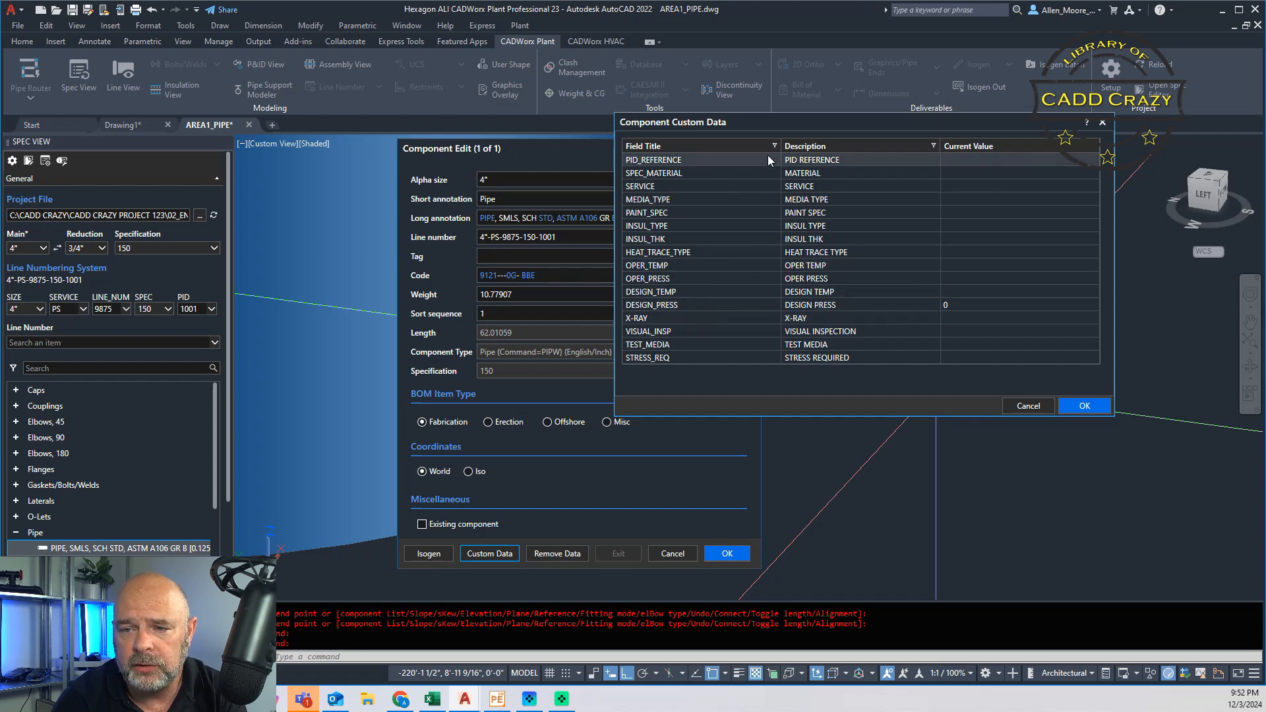
{"action": "left_click_drag", "start_coordinate": [877, 120], "coordinate": [509, 128]}
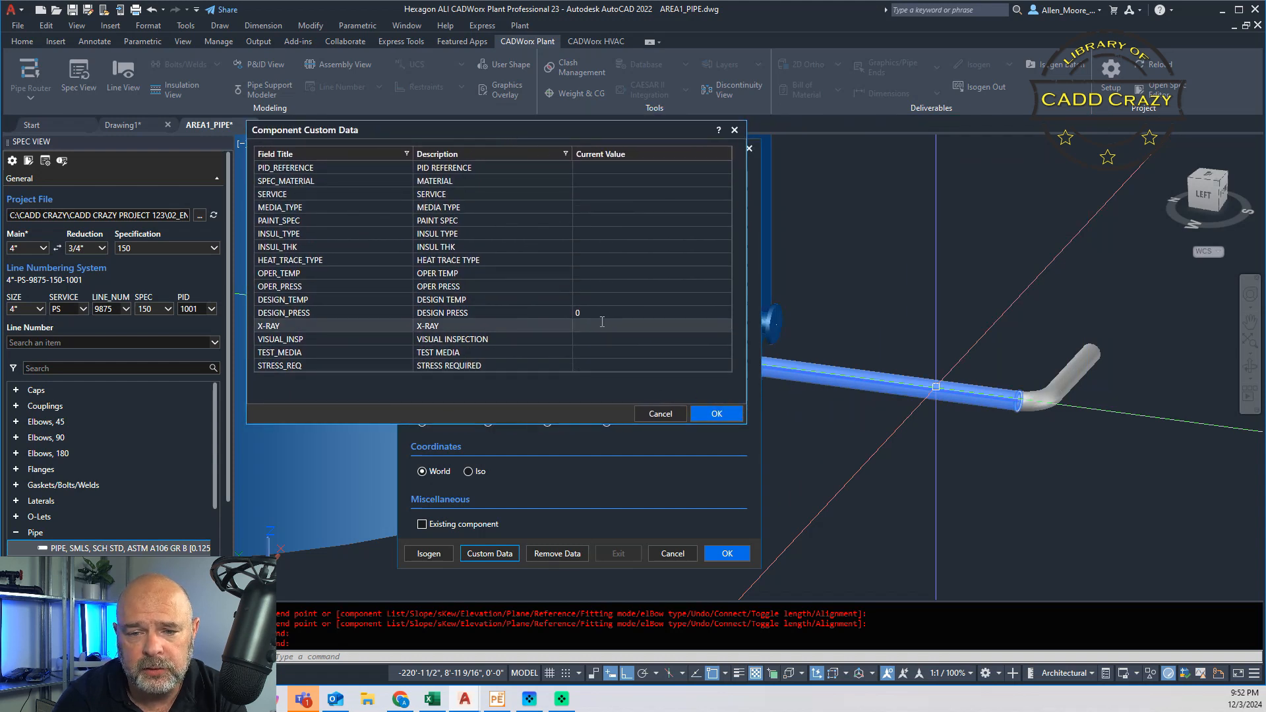
{"action": "type", "text": "1"}
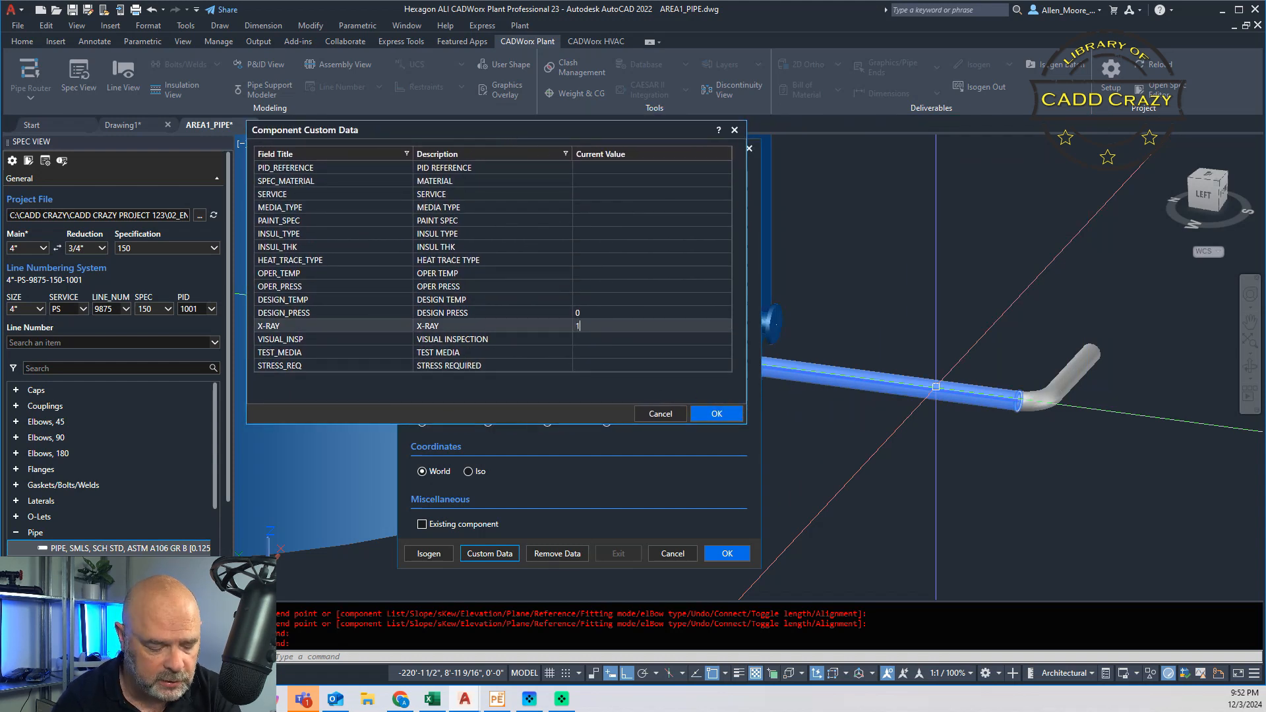
{"action": "type", "text": "0%"}
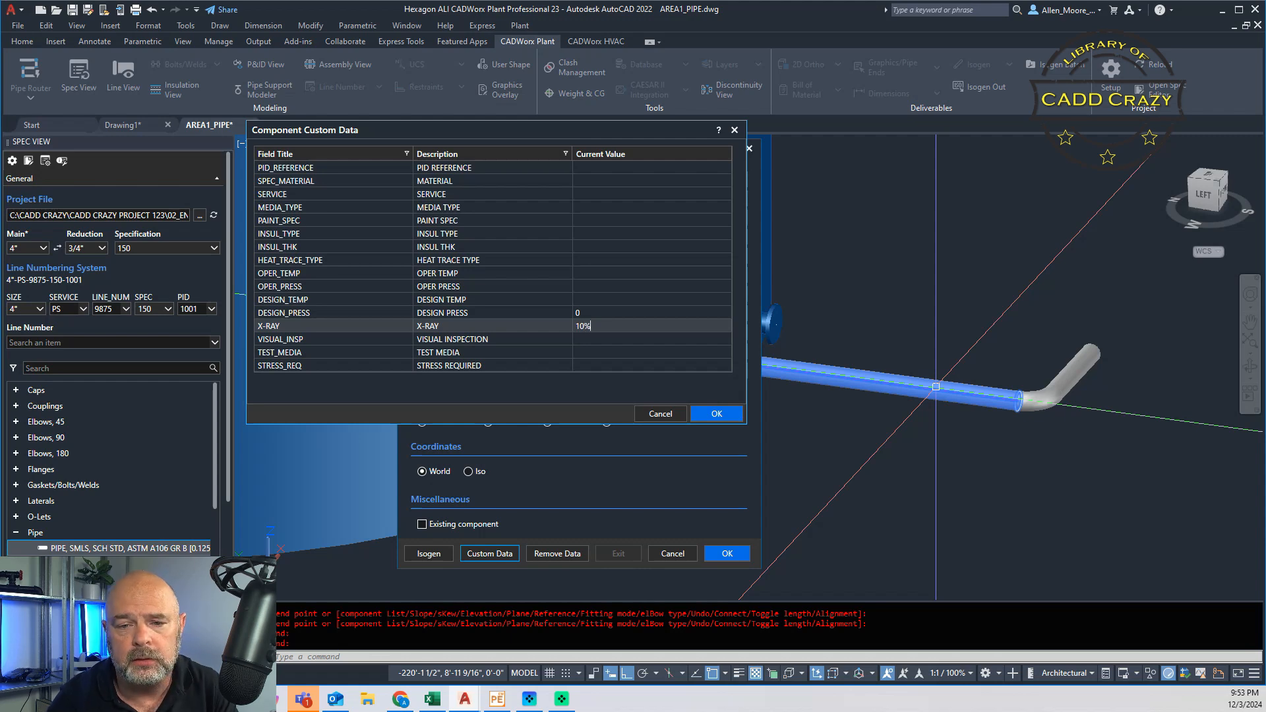
{"action": "left_click", "coordinate": [716, 413]}
{"action": "left_click", "coordinate": [727, 553]}
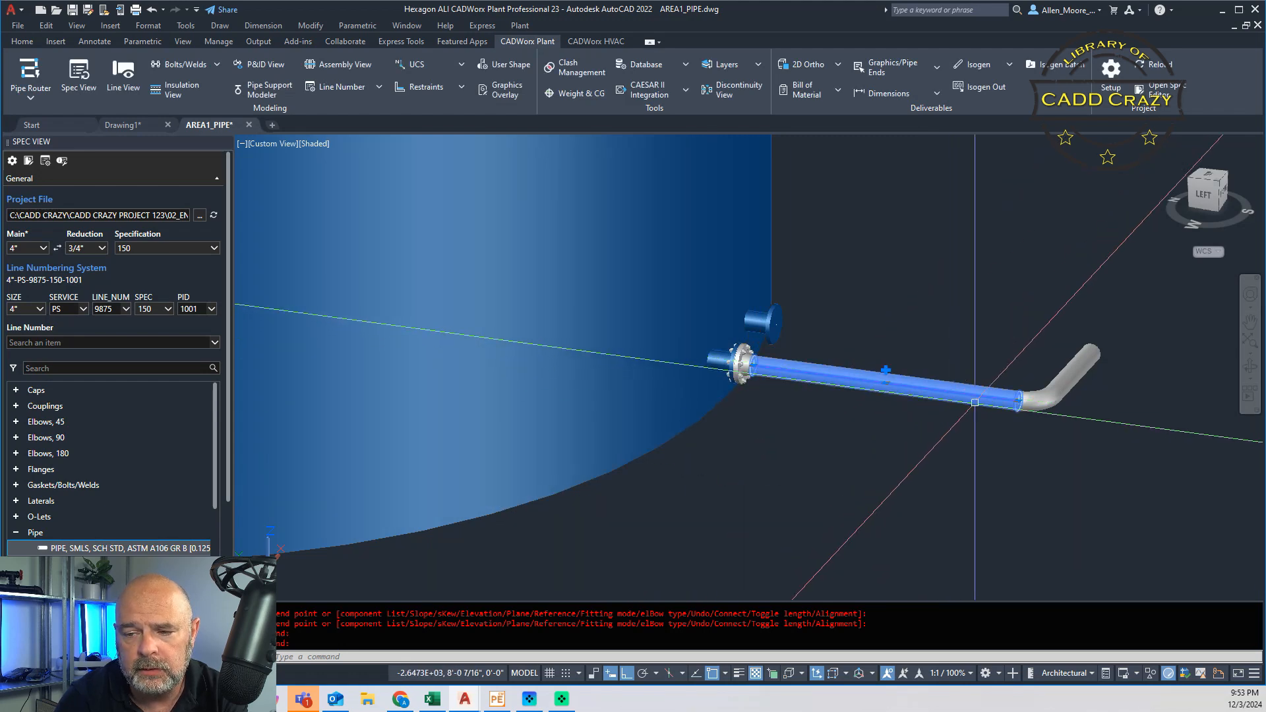
Step: Examine the X-RAY custom data of the long pipe and of the short pipe beyond the elbow, without changing either
{"action": "double_click", "coordinate": [978, 397]}
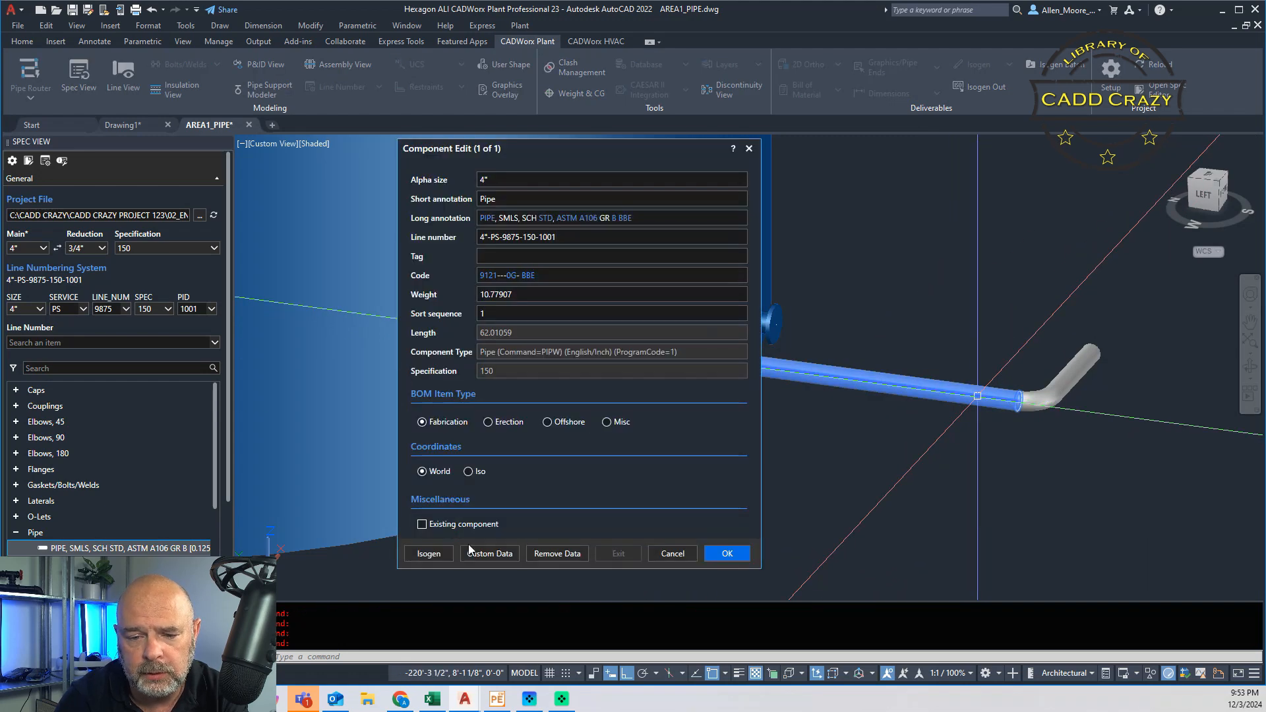
{"action": "left_click", "coordinate": [480, 554]}
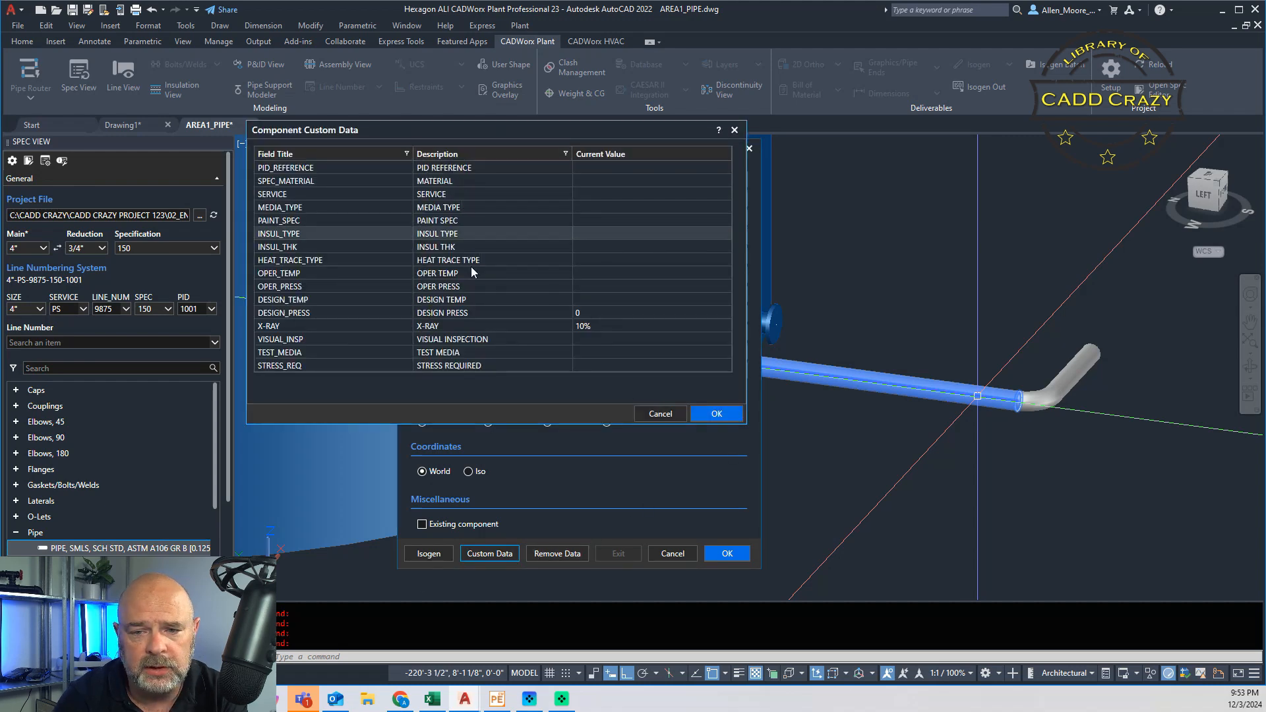
{"action": "left_click", "coordinate": [666, 413]}
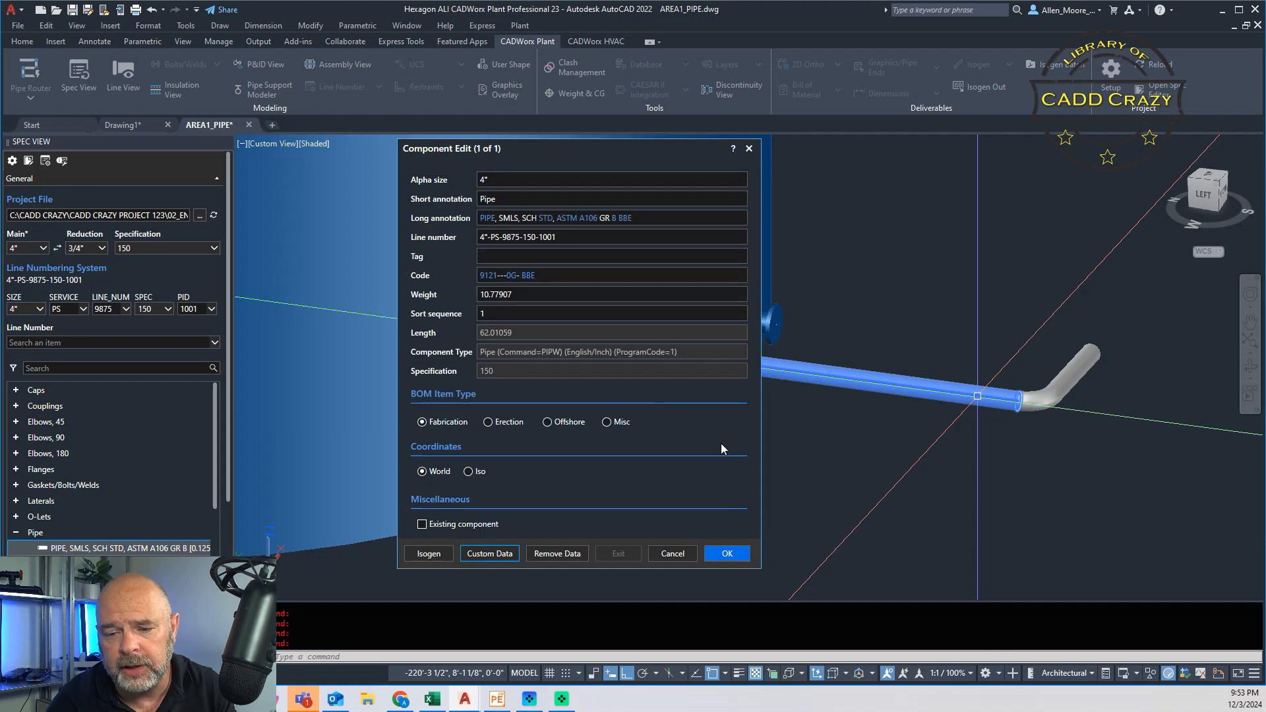
{"action": "left_click", "coordinate": [683, 559]}
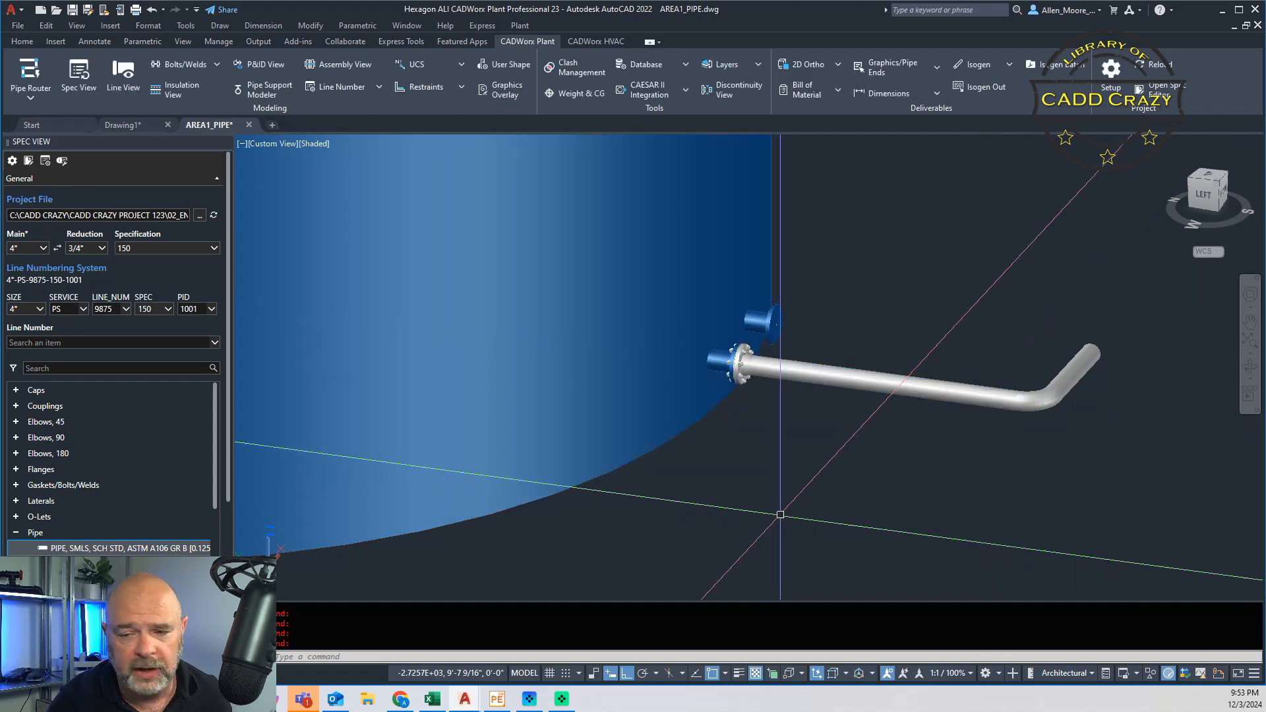
{"action": "double_click", "coordinate": [1056, 388]}
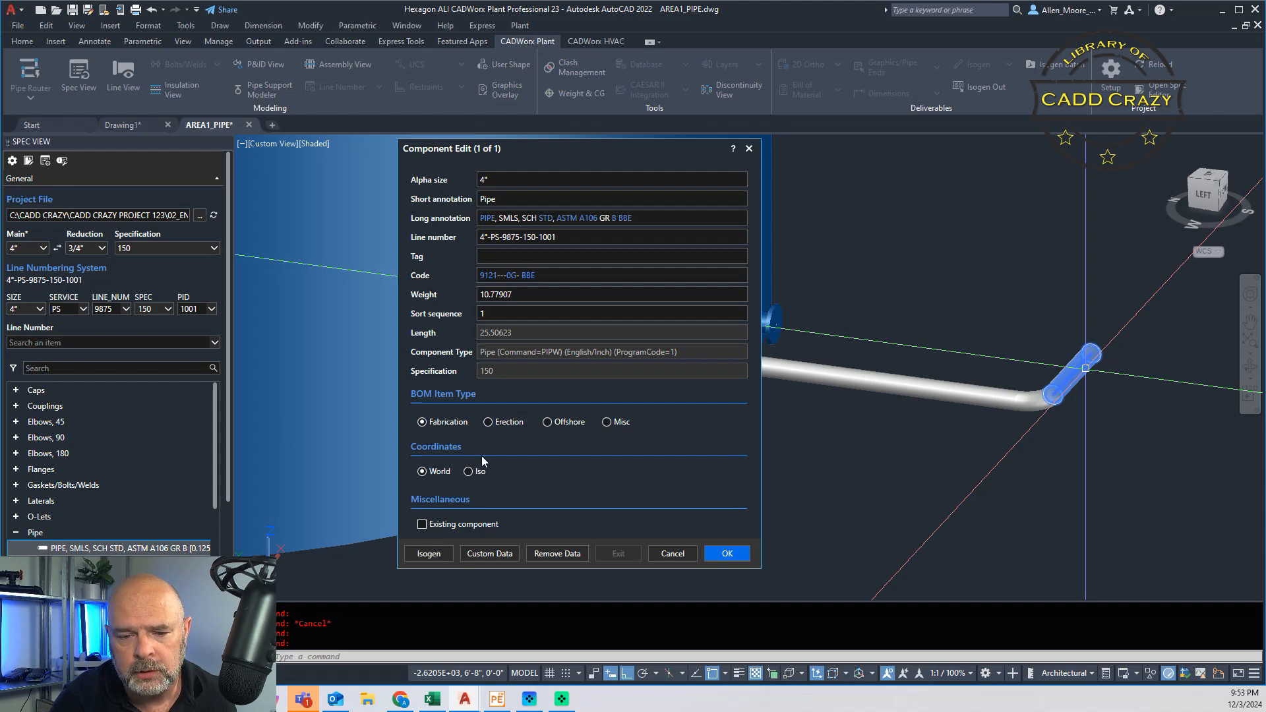
{"action": "left_click", "coordinate": [517, 554]}
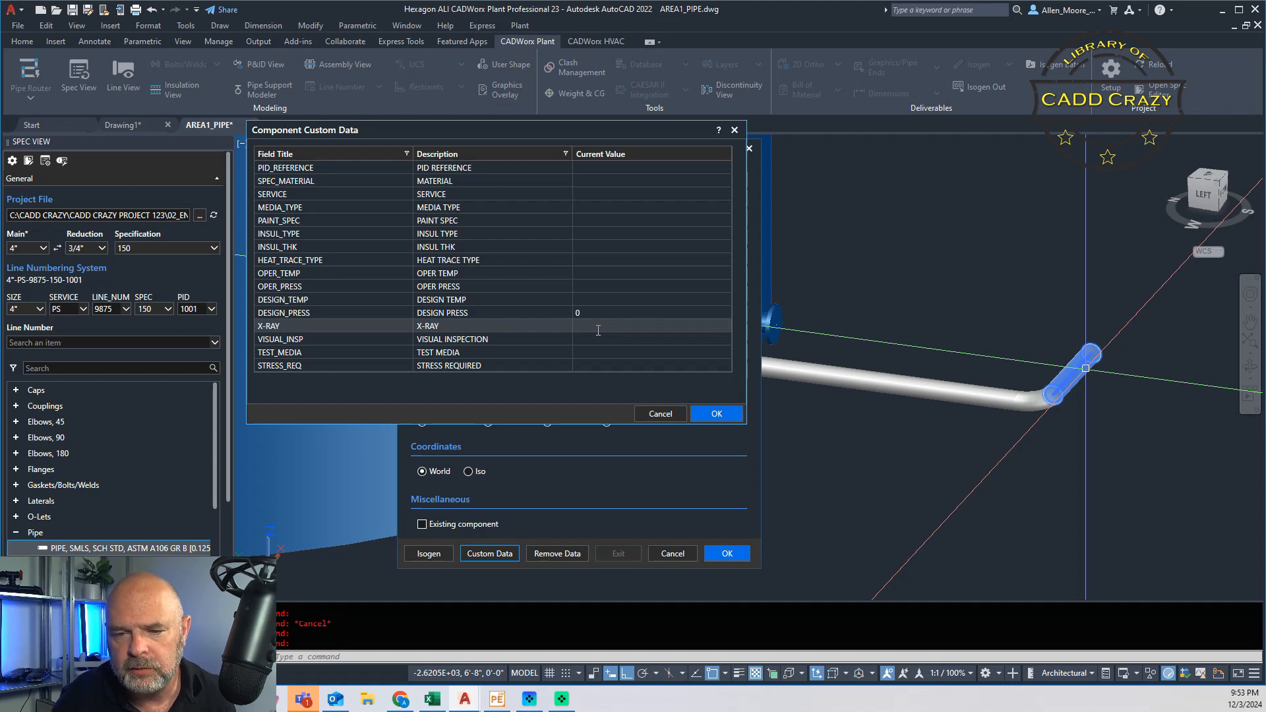
{"action": "left_click", "coordinate": [661, 413]}
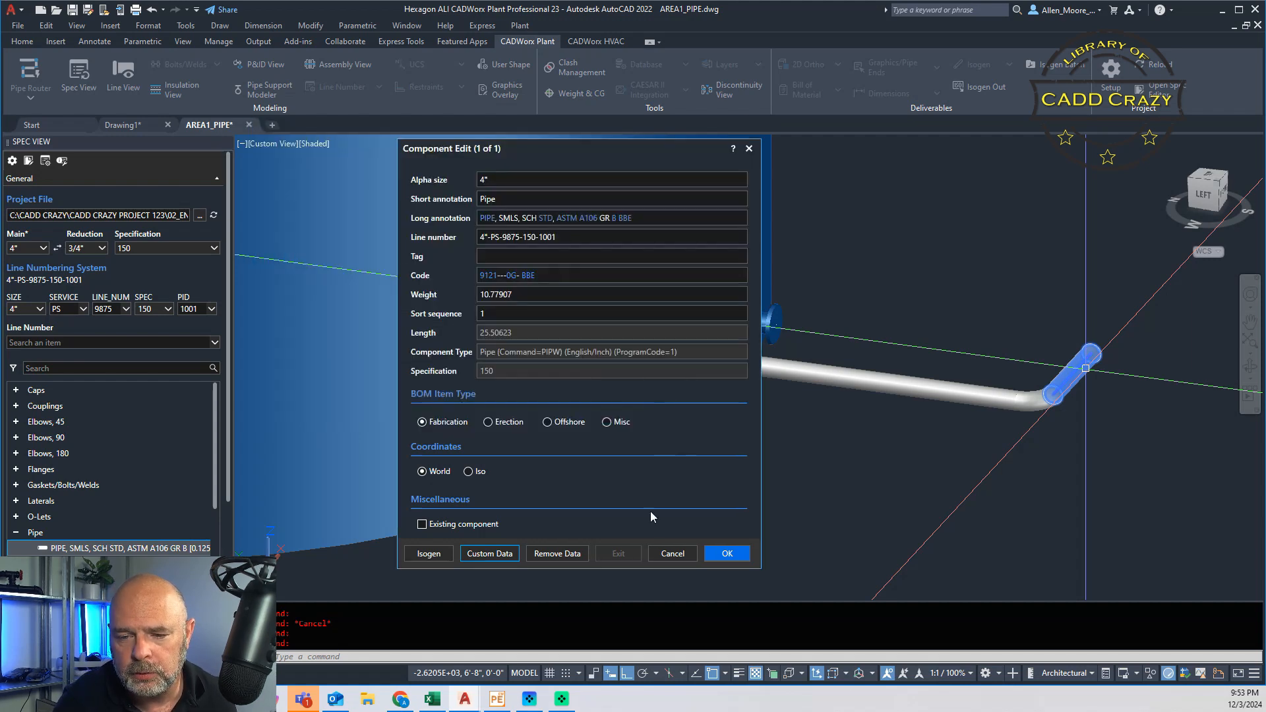
{"action": "left_click", "coordinate": [670, 553]}
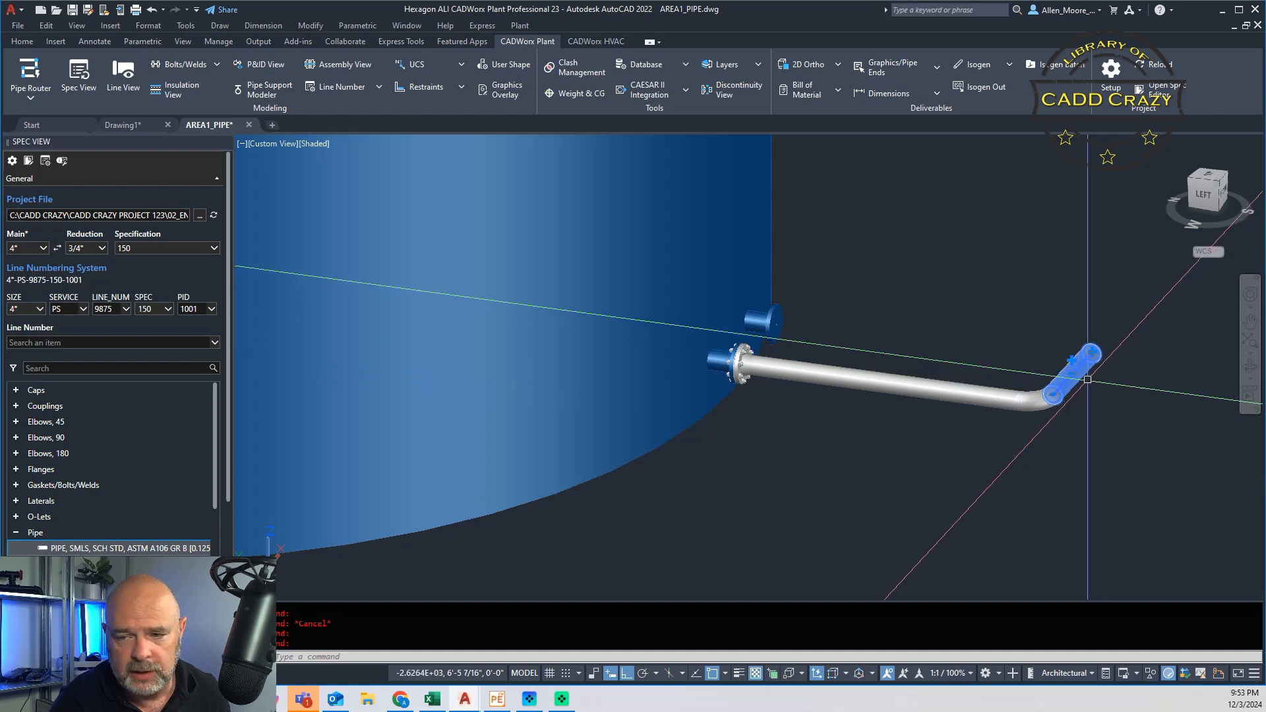
{"action": "key", "text": "Escape"}
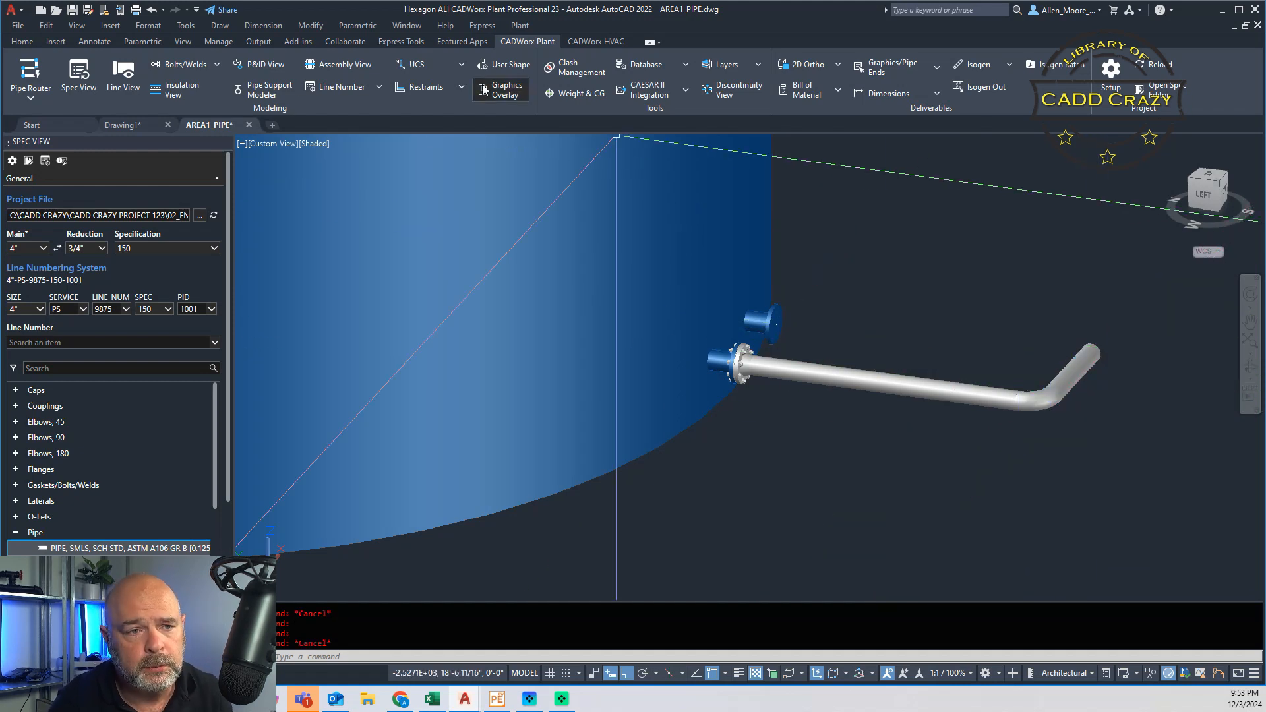
{"action": "left_click", "coordinate": [88, 77]}
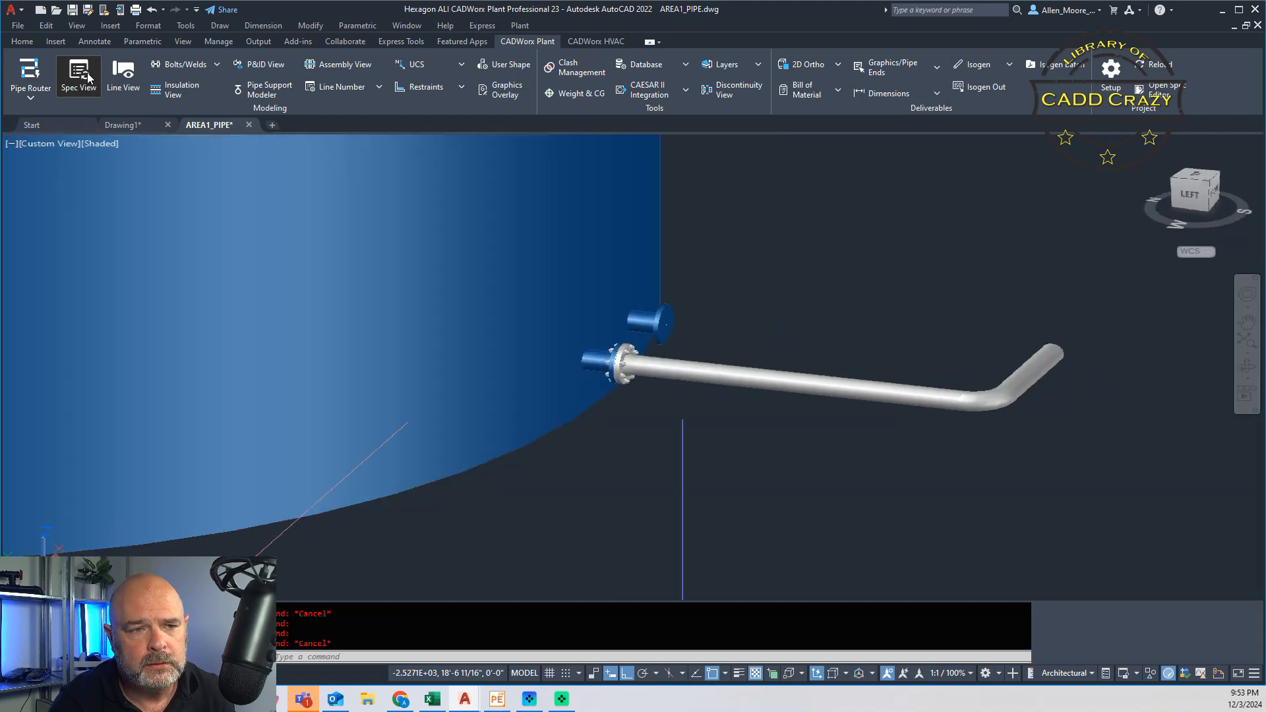
{"action": "left_click", "coordinate": [91, 85]}
{"action": "left_click", "coordinate": [123, 74]}
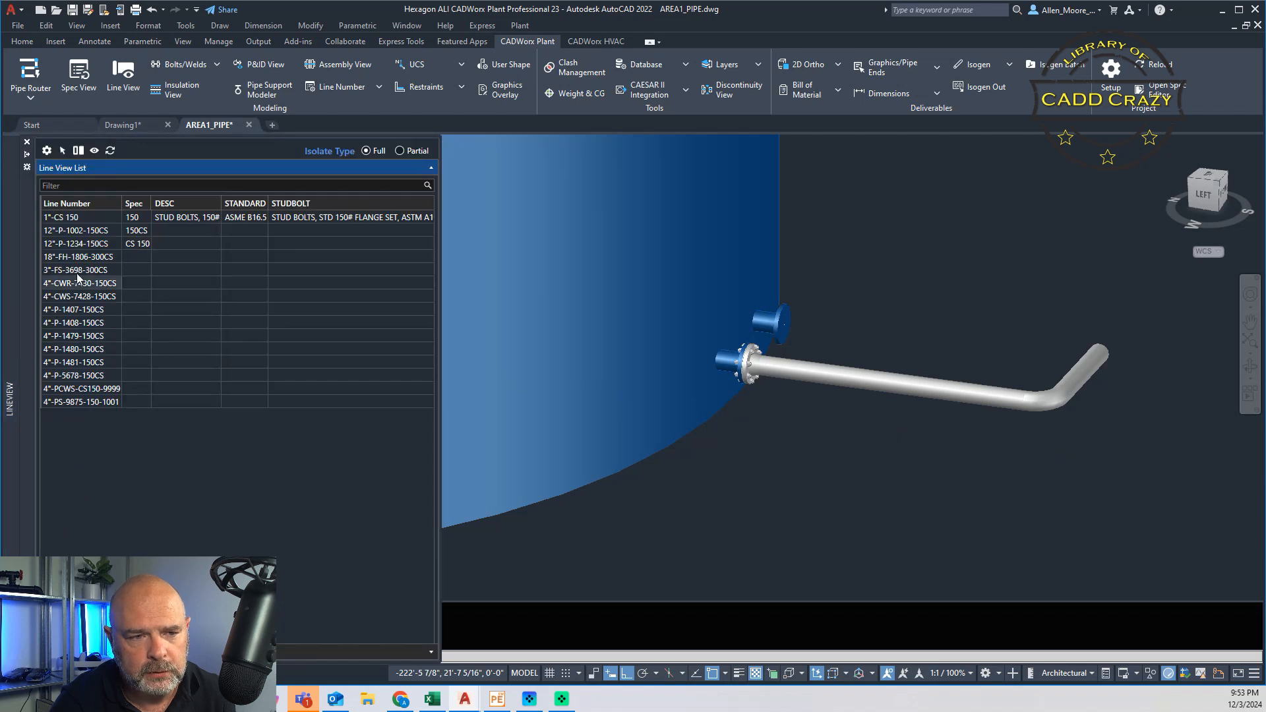
{"action": "left_click", "coordinate": [112, 404]}
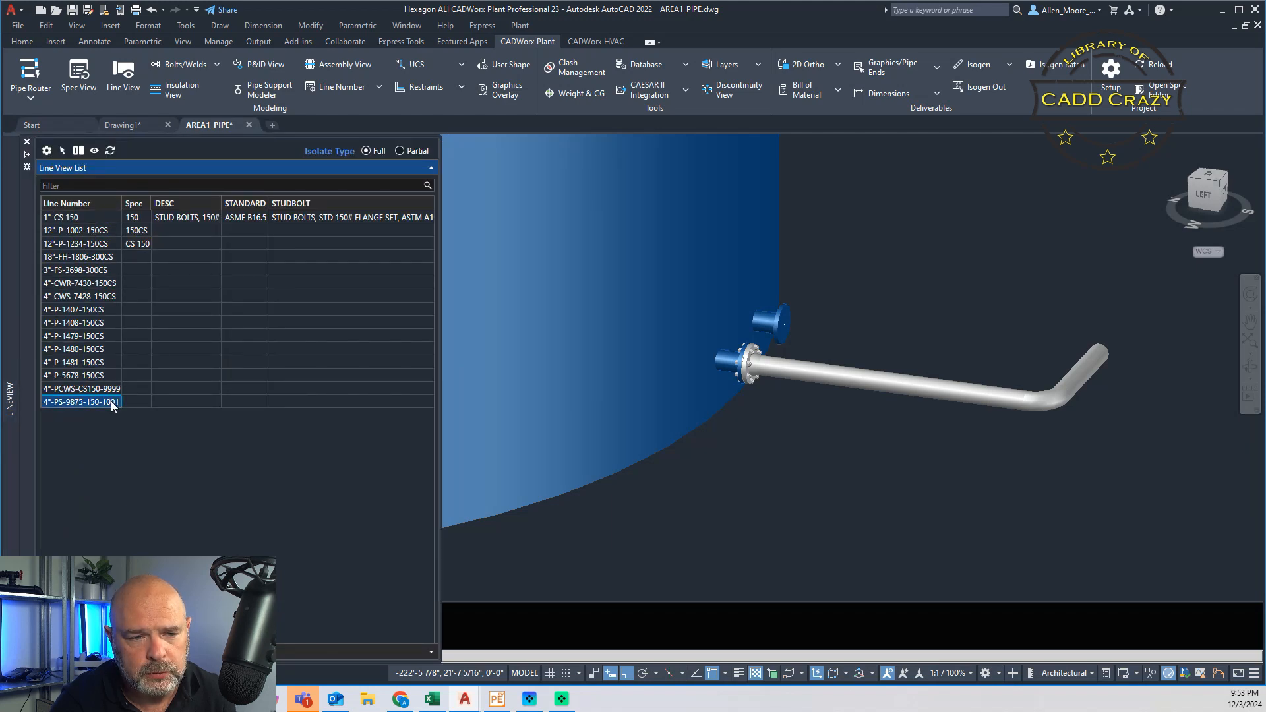
{"action": "right_click", "coordinate": [109, 402]}
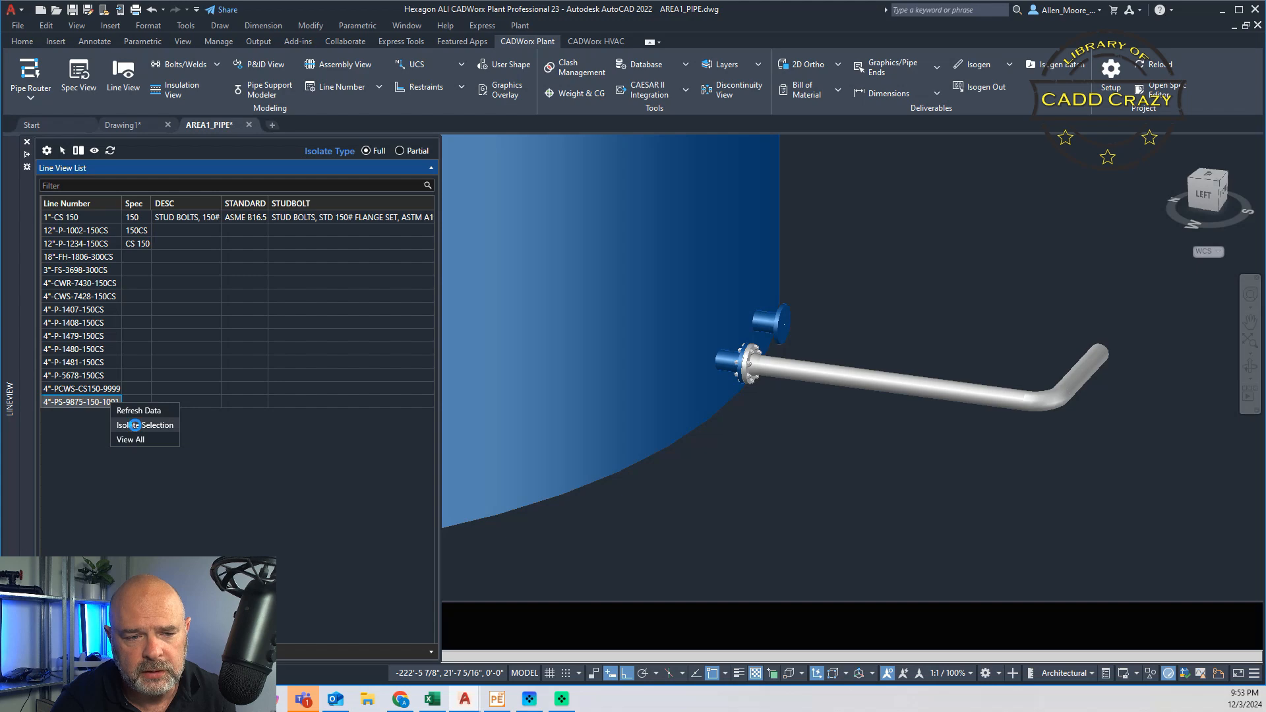
{"action": "left_click", "coordinate": [135, 426]}
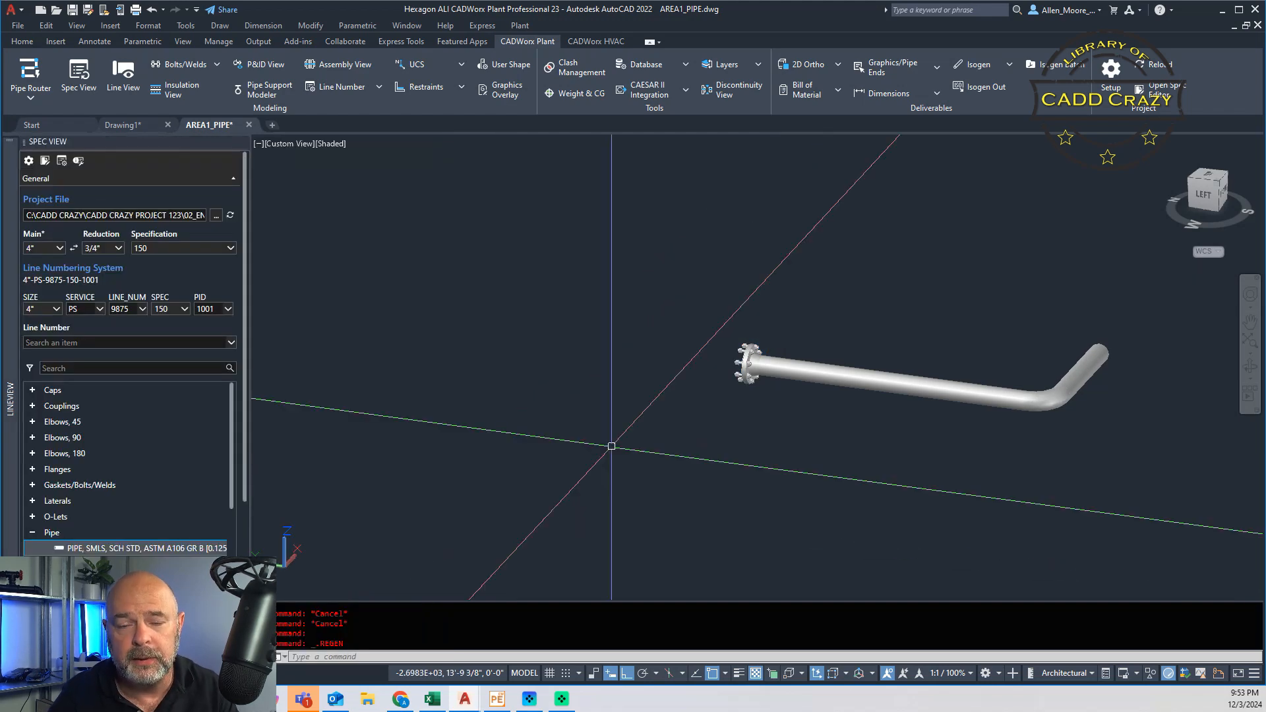
Step: Set the X-RAY custom data to 10% on all six components of the isolated line with the Global CEdit command
{"action": "type", "text": "GCE"}
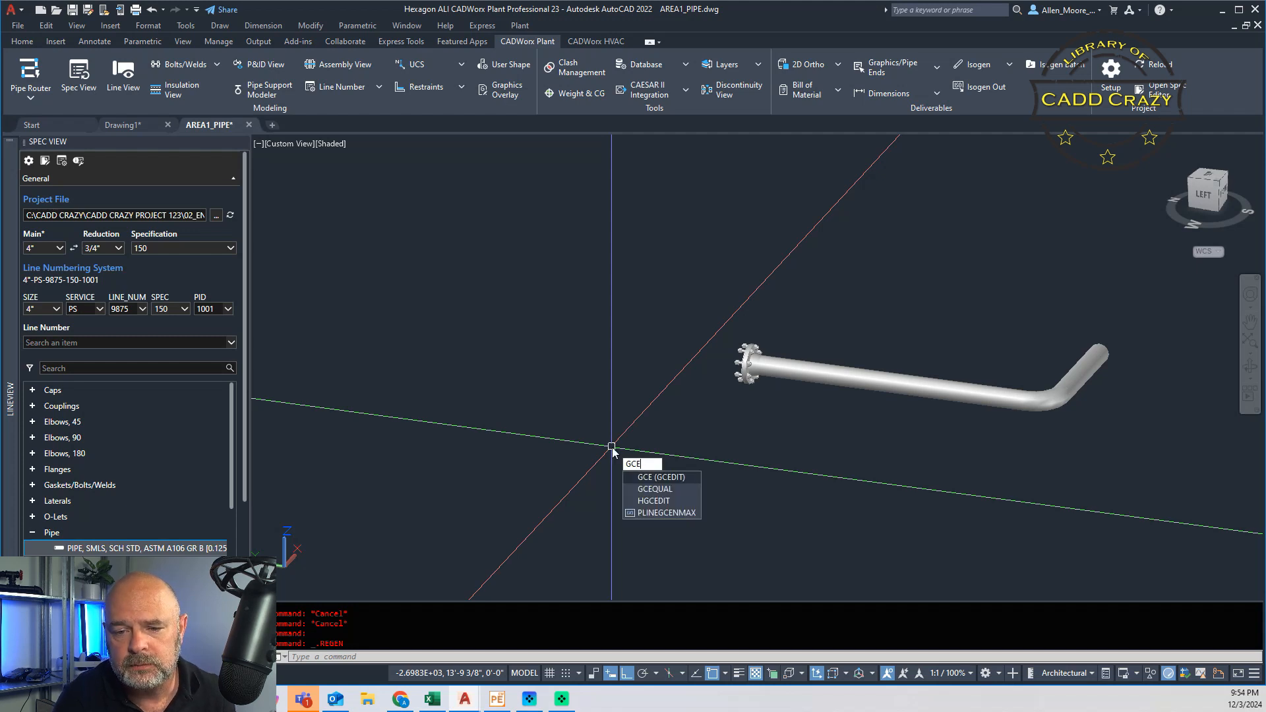
{"action": "key", "text": "Return"}
{"action": "left_click", "coordinate": [1125, 322]}
{"action": "left_click", "coordinate": [593, 498]}
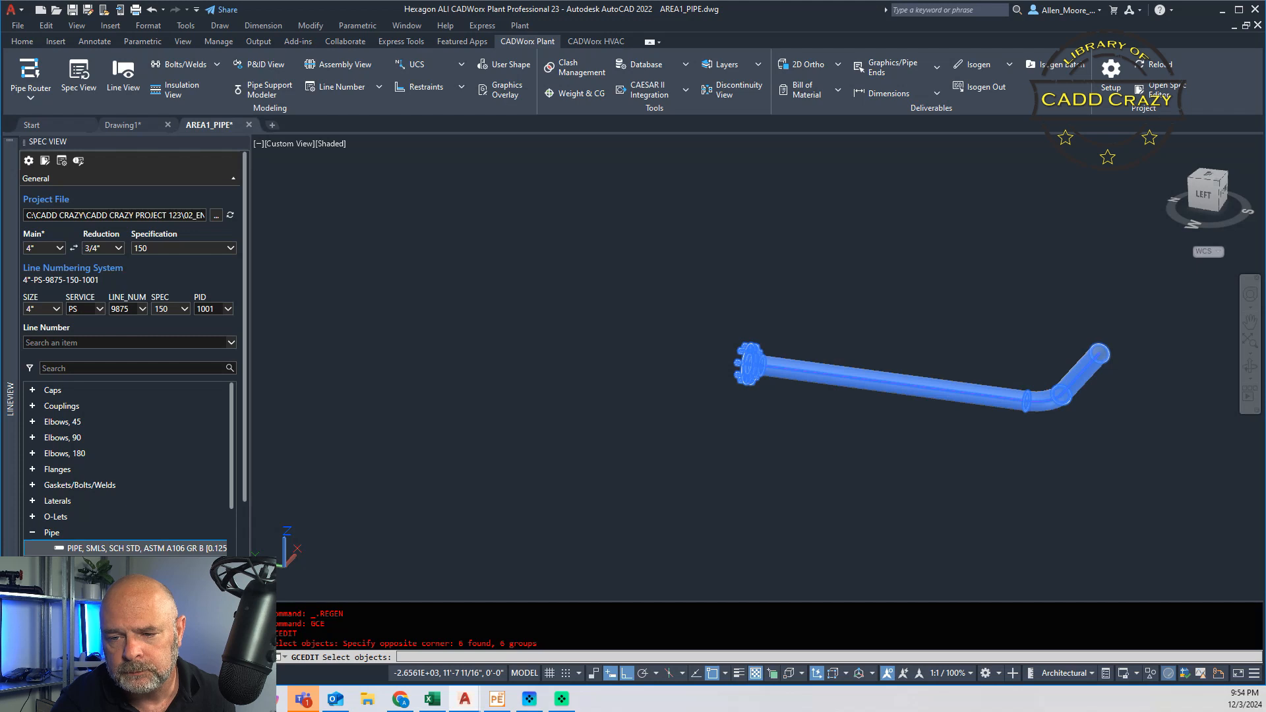
{"action": "key", "text": "Return"}
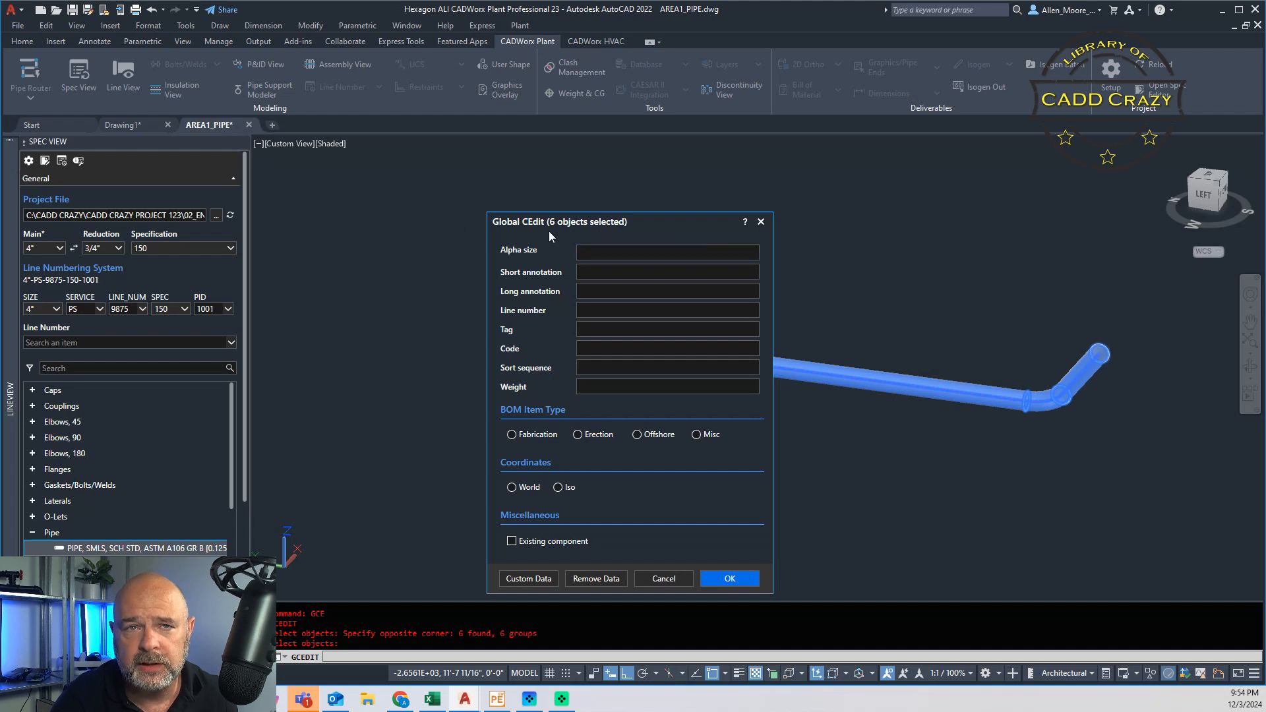
{"action": "left_click", "coordinate": [532, 578]}
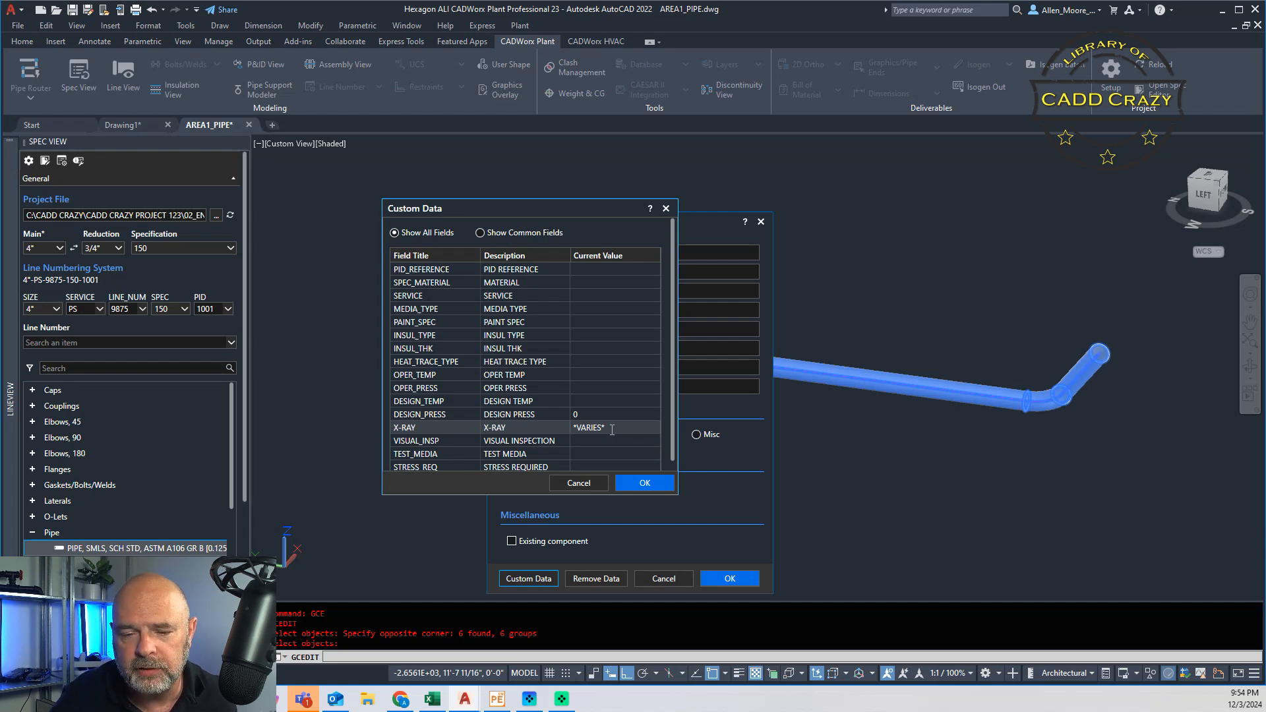
{"action": "left_click", "coordinate": [612, 430]}
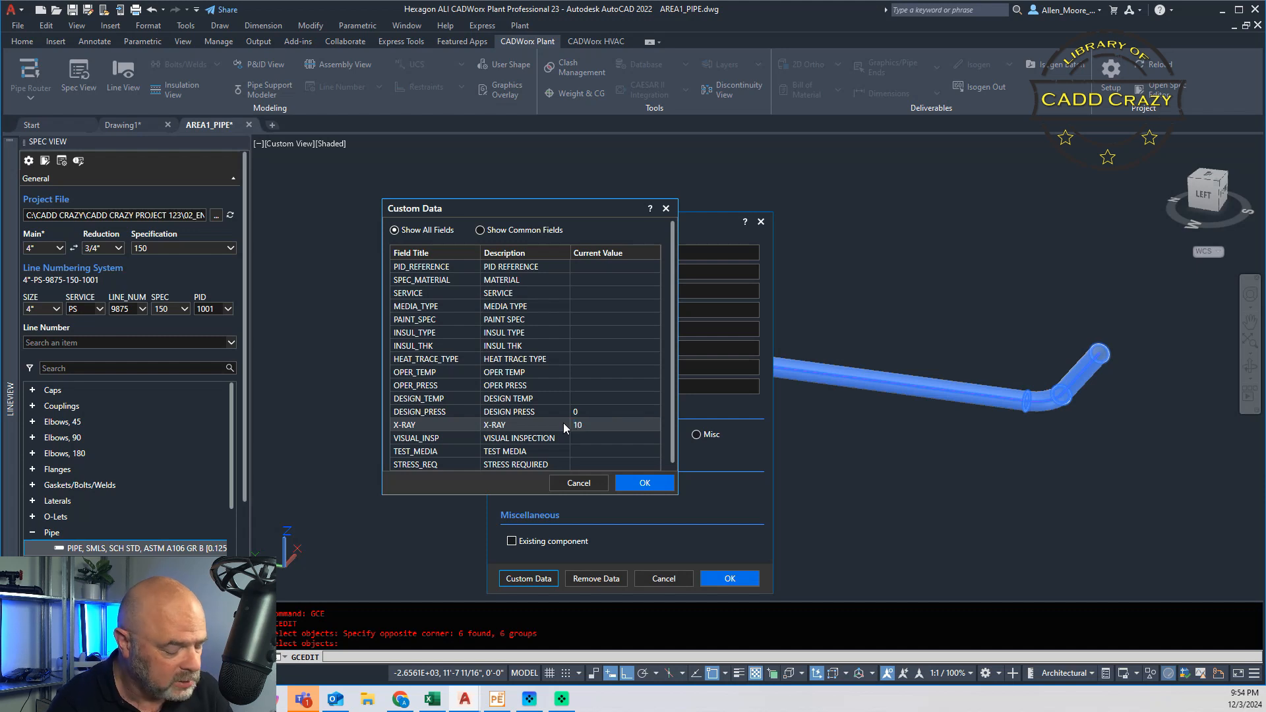
{"action": "left_click", "coordinate": [636, 484]}
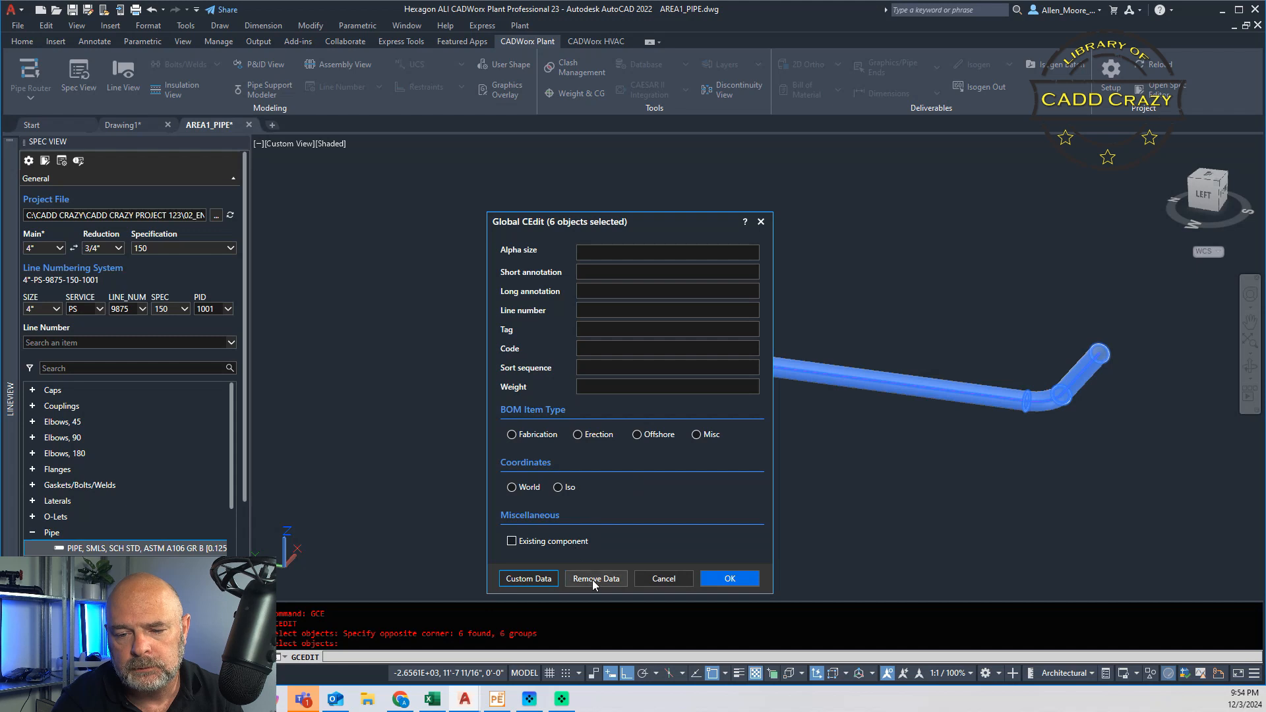
{"action": "left_click", "coordinate": [740, 581]}
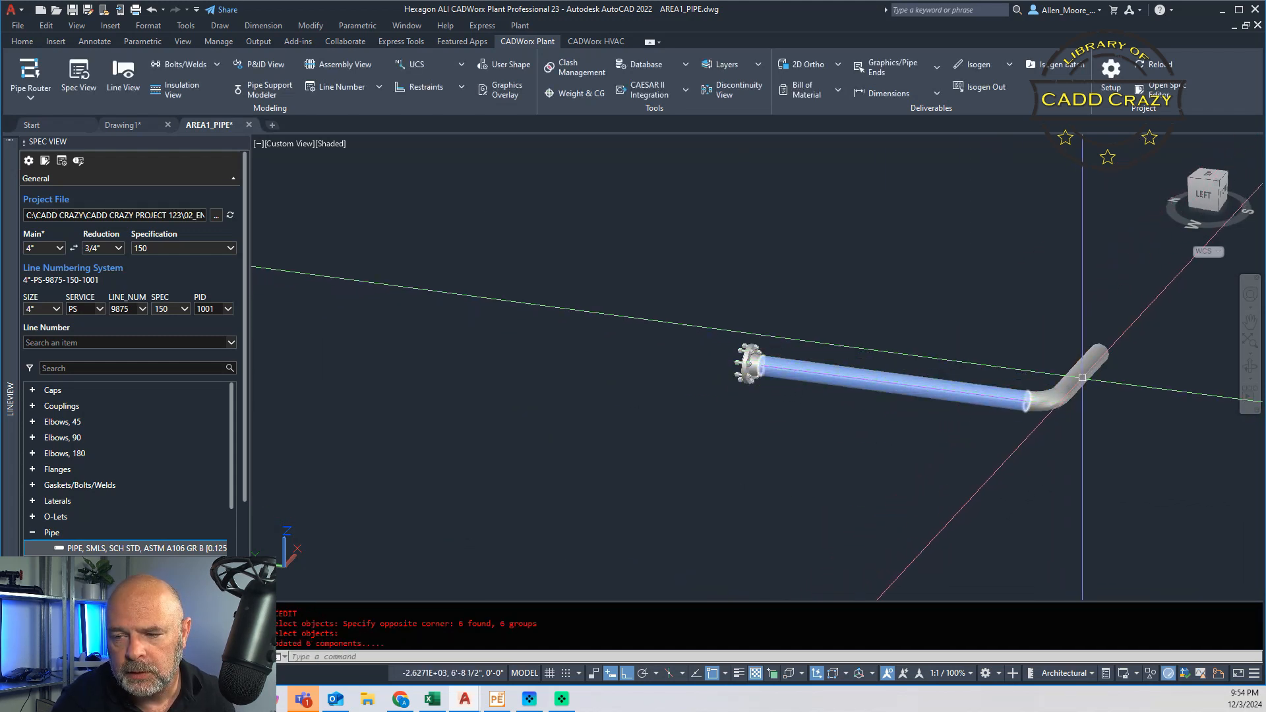
Step: Examine the X-RAY custom data of the short pipe beyond the elbow without changing it, and clear the selection
{"action": "double_click", "coordinate": [1083, 370]}
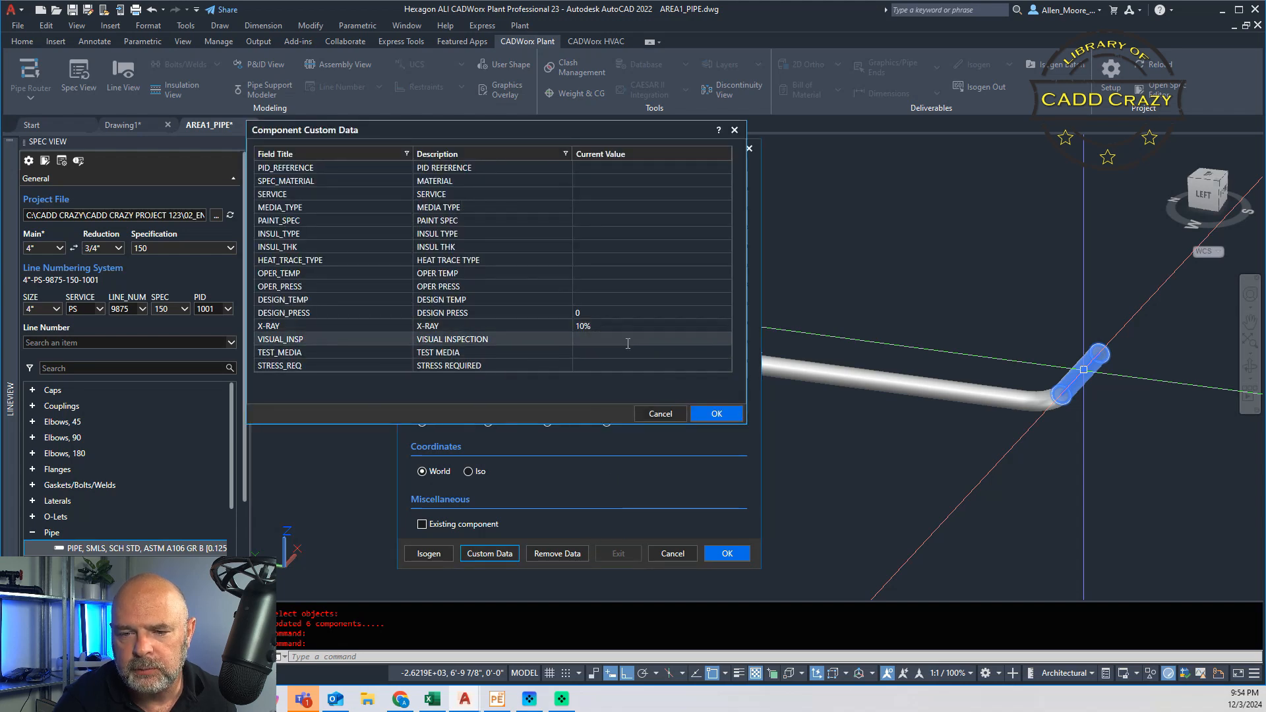
{"action": "left_click", "coordinate": [659, 415]}
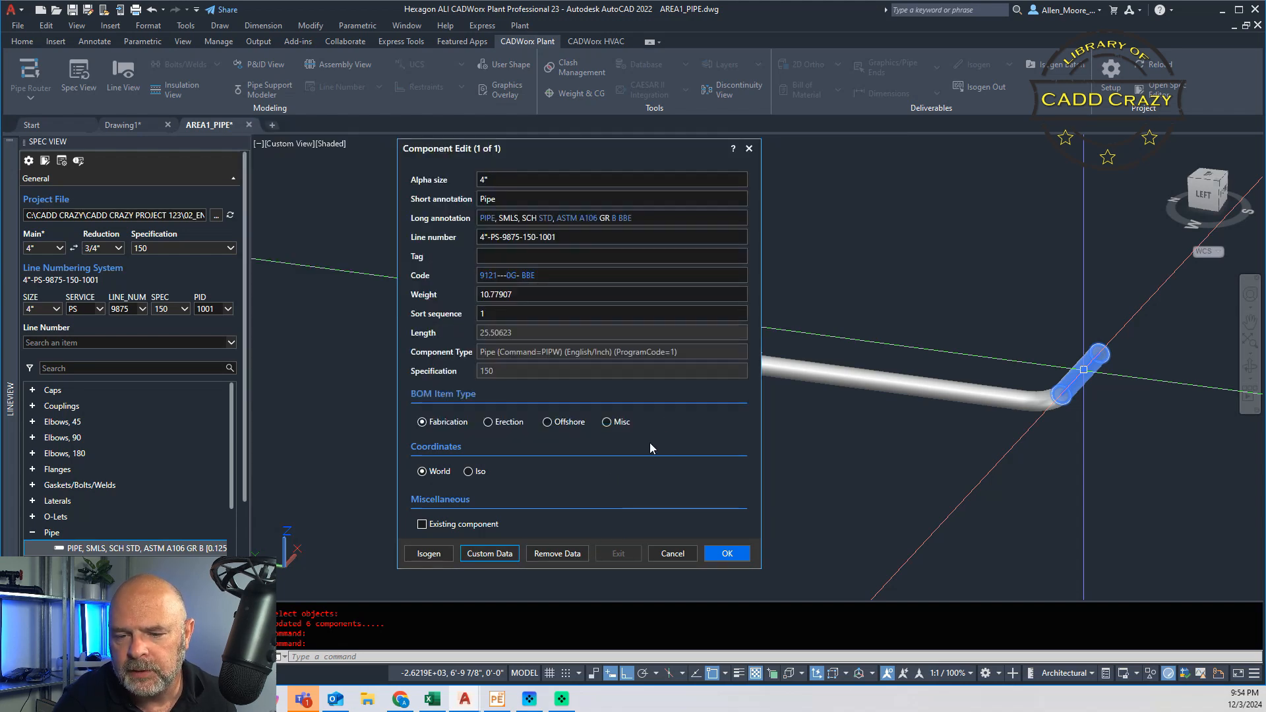
{"action": "left_click", "coordinate": [689, 556]}
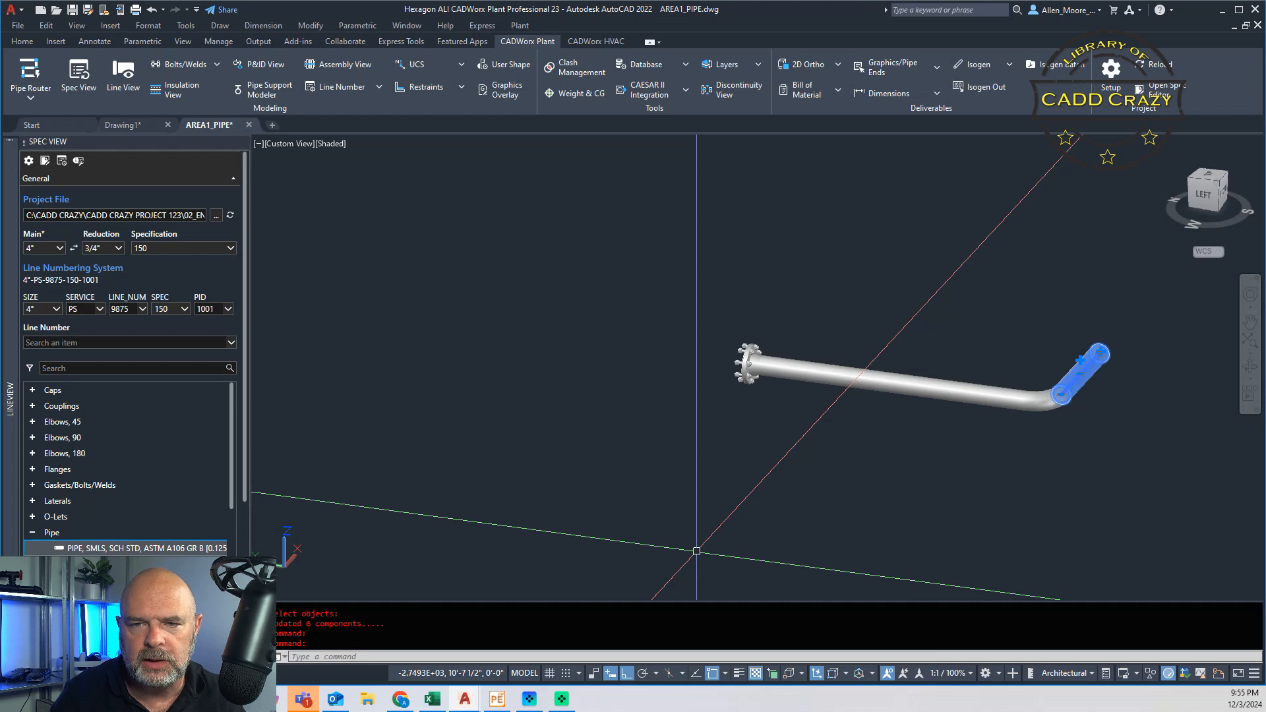
{"action": "left_click", "coordinate": [920, 337]}
{"action": "key", "text": "Escape"}
{"action": "key", "text": "Escape"}
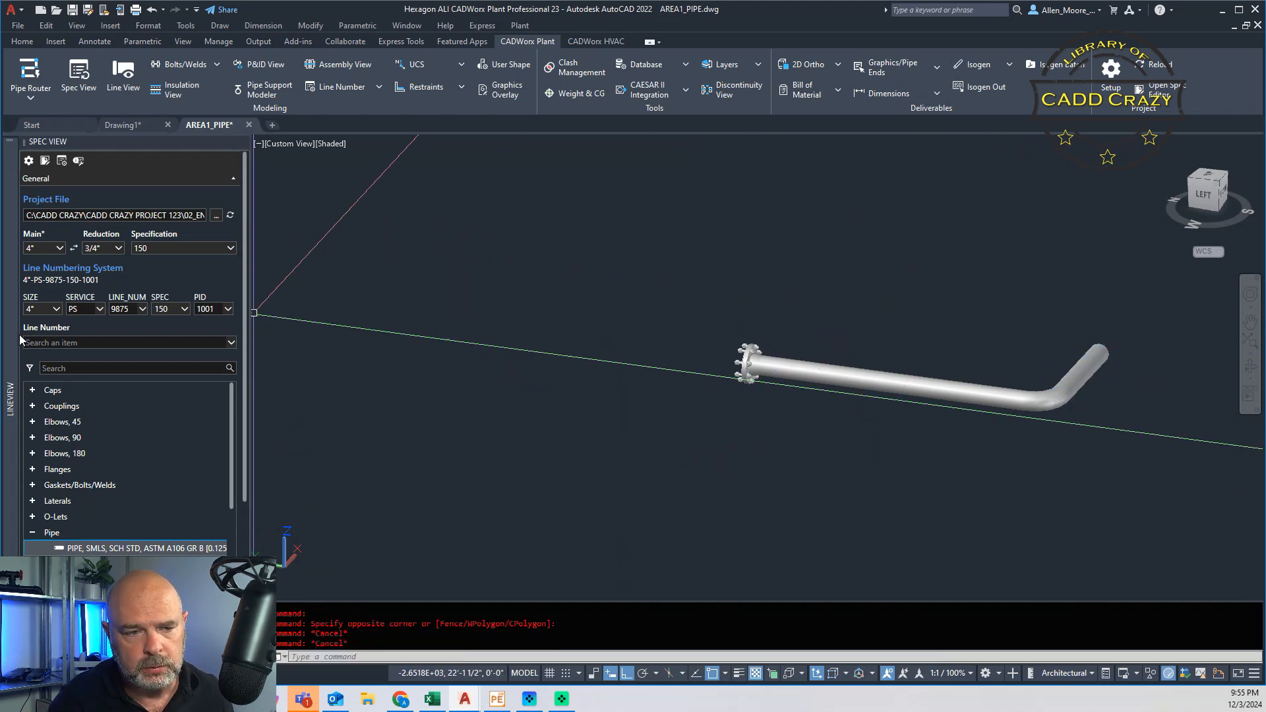
Step: Restore the display of all model components through the Line View list
{"action": "mouse_move", "coordinate": [11, 338]}
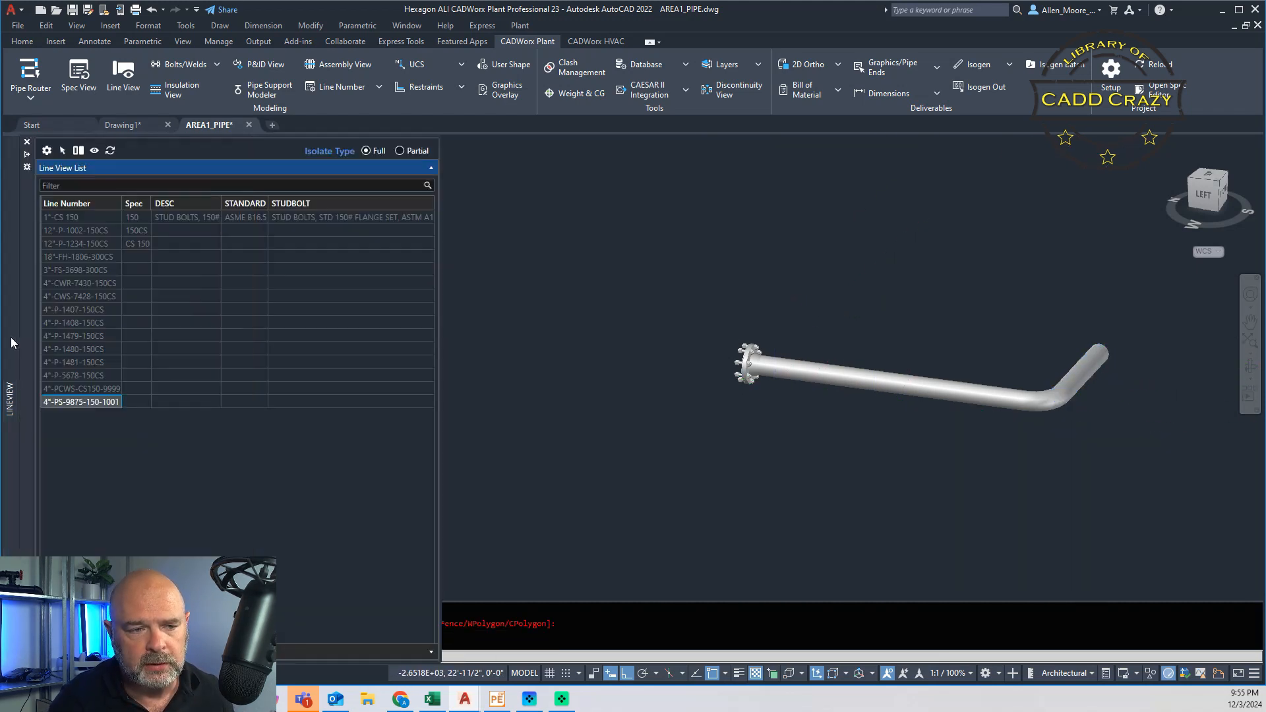
{"action": "right_click", "coordinate": [92, 403]}
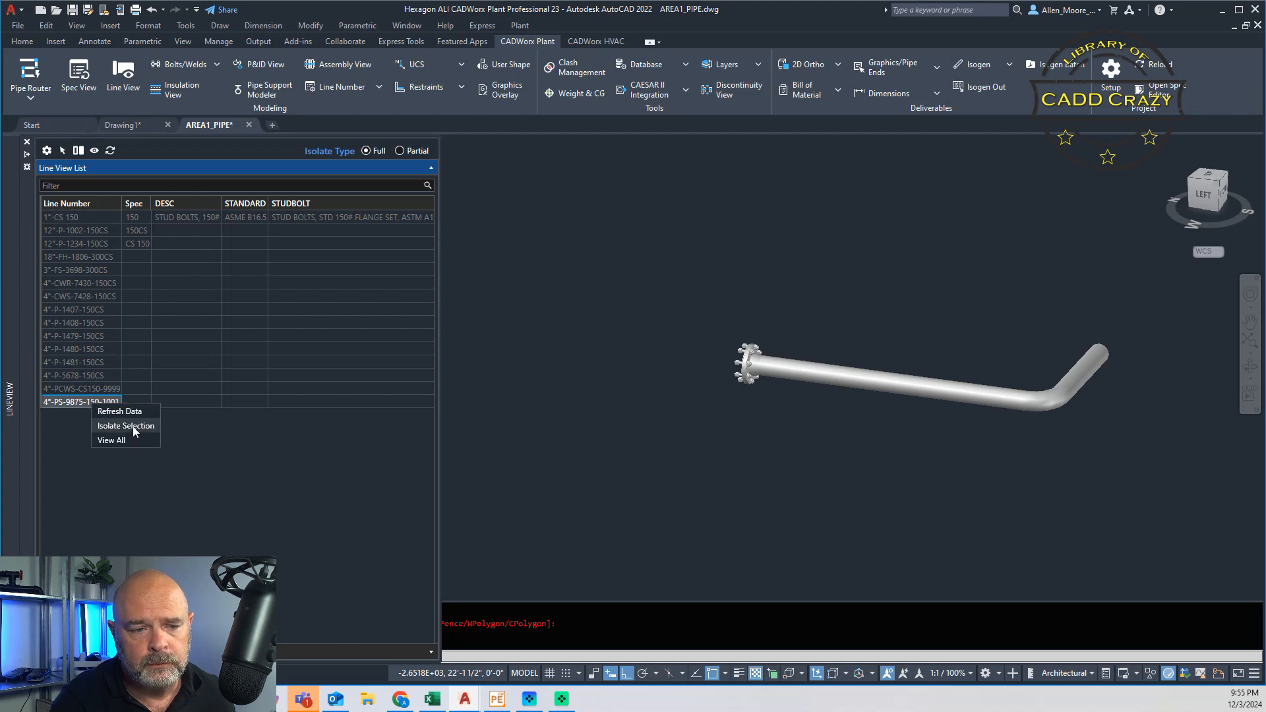
{"action": "left_click", "coordinate": [128, 438]}
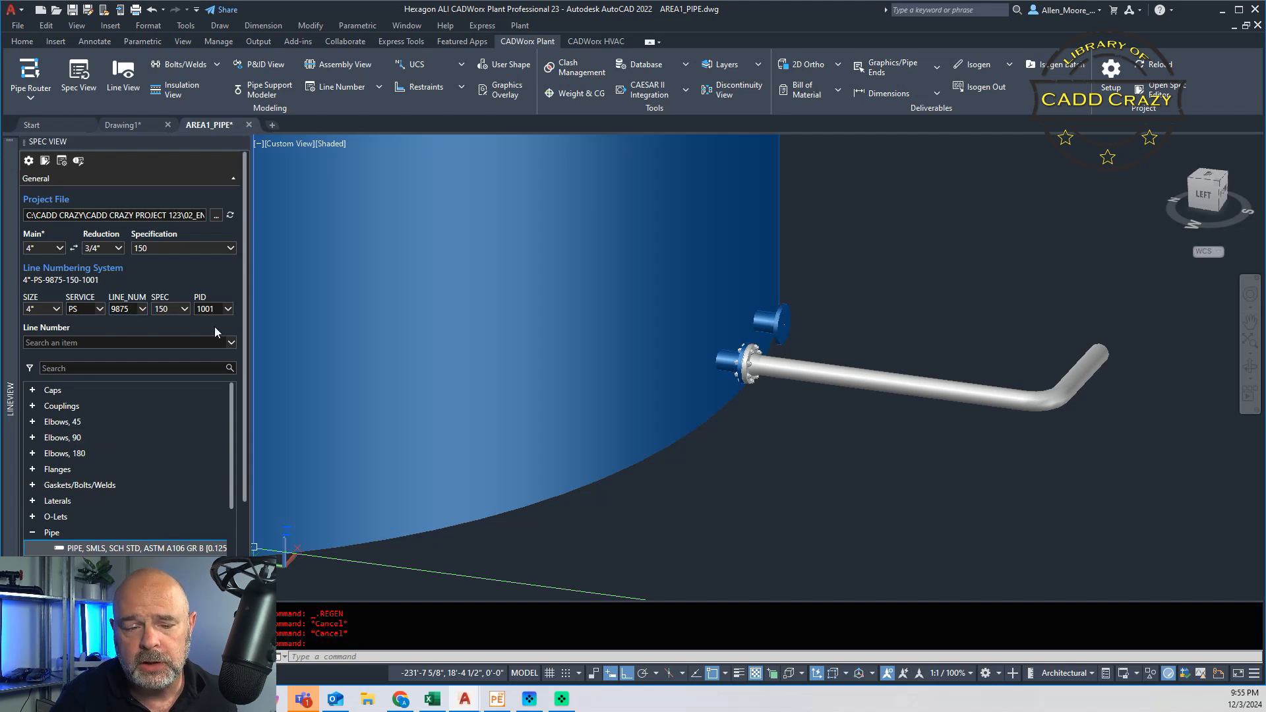
Step: Set LINE_NUM to 9876 and preset the Spec View custom data: PID_REFERENCE 1001, SERVICE PS, X-RAY 10% and VISUAL_INSP 100%
{"action": "left_click", "coordinate": [129, 310]}
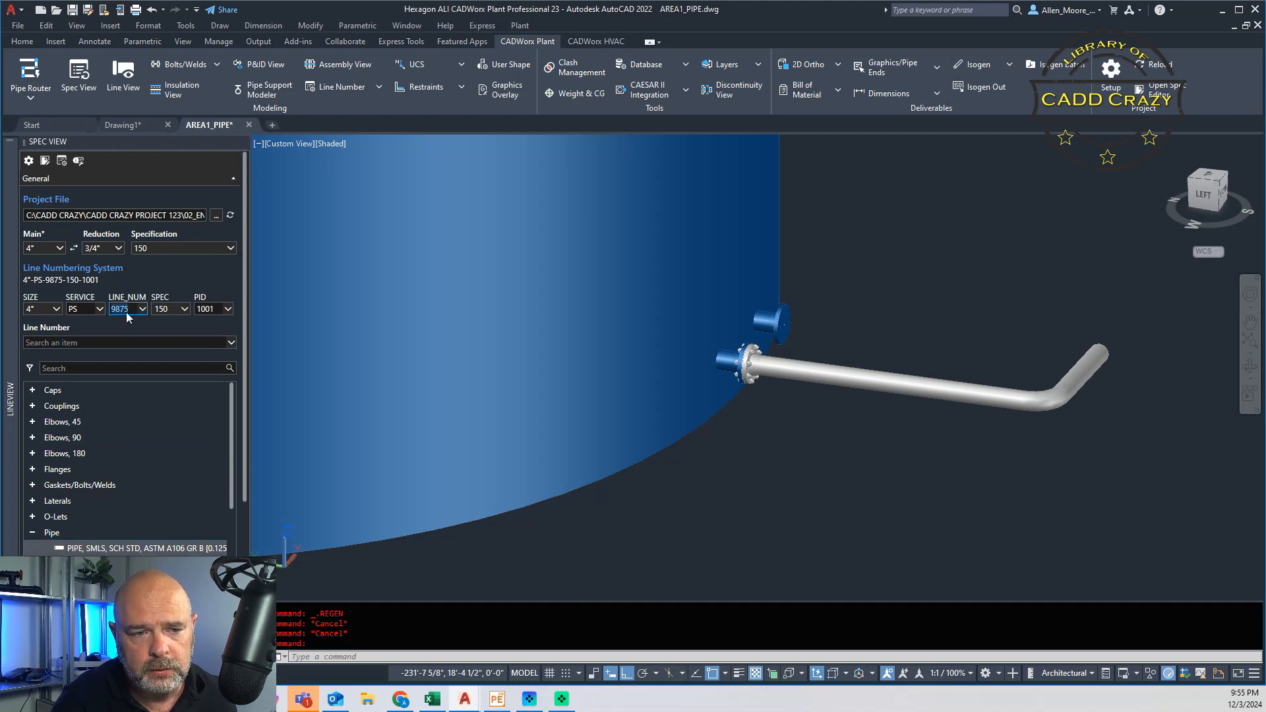
{"action": "key", "text": "BackSpace"}
{"action": "type", "text": "6"}
{"action": "key", "text": "Tab"}
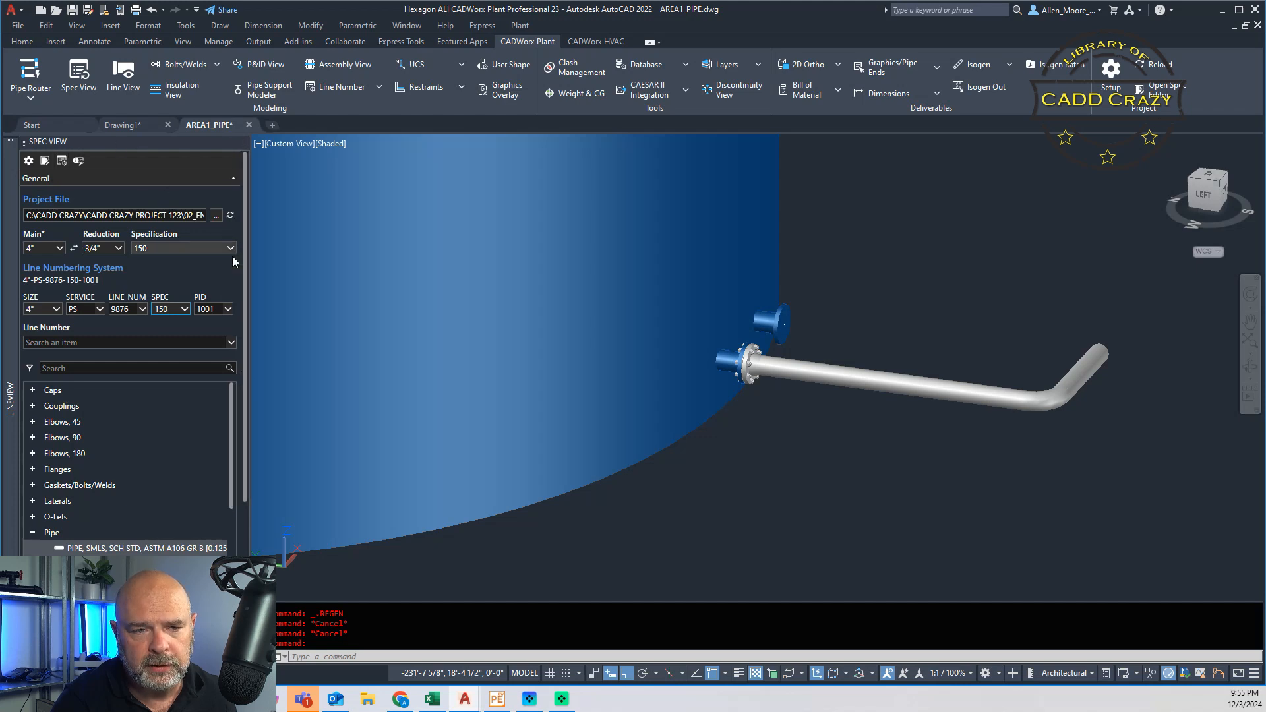
{"action": "left_click_drag", "start_coordinate": [247, 227], "coordinate": [240, 393]}
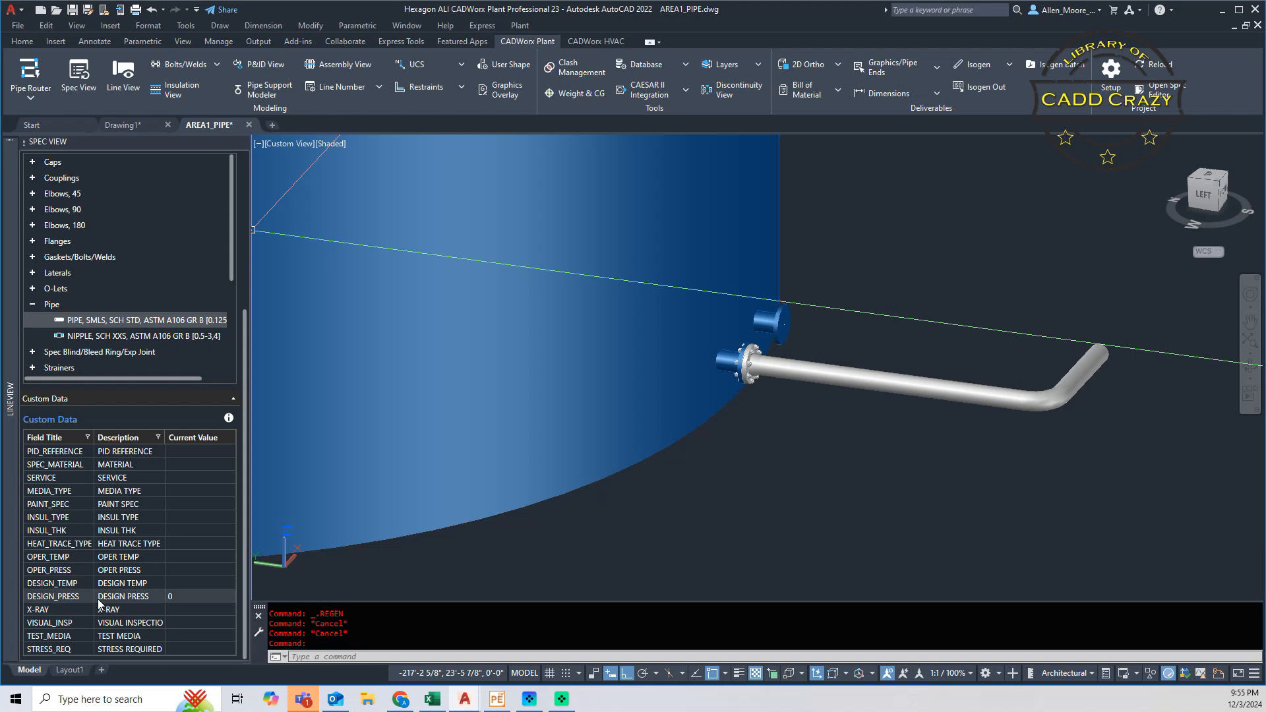
{"action": "left_click", "coordinate": [187, 611]}
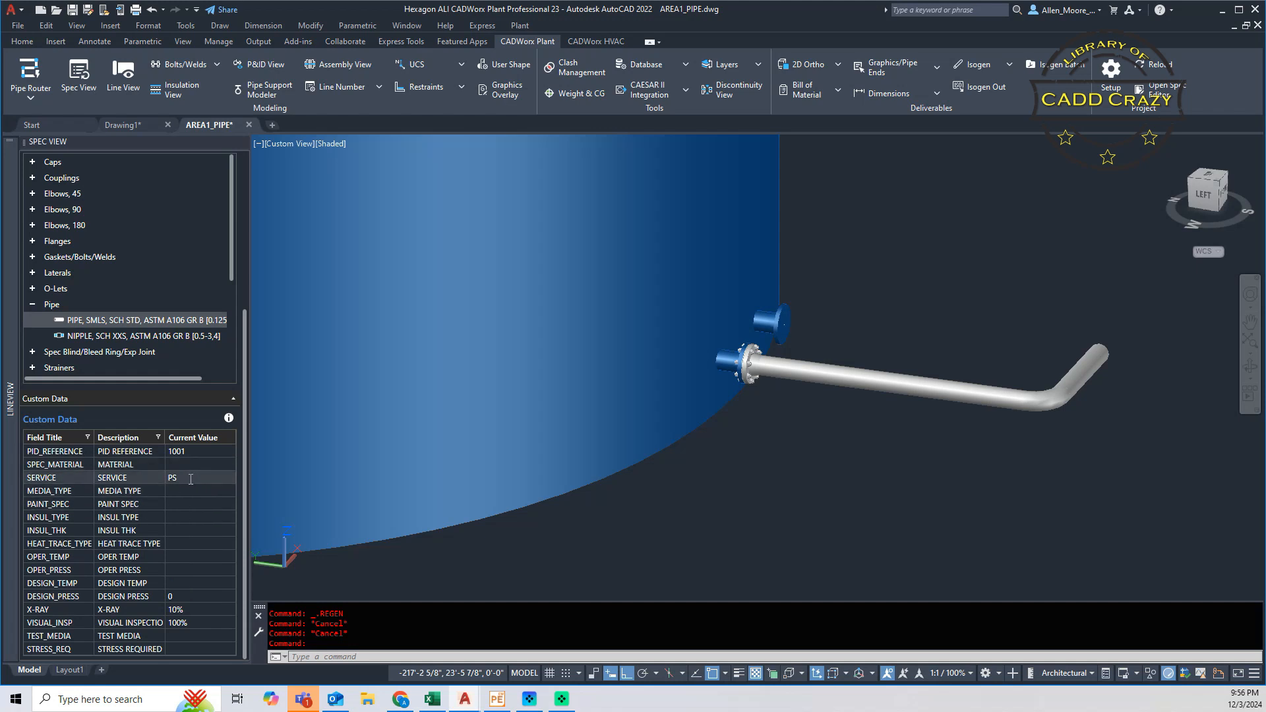
Step: Route a 4" SMLS SCH STD pipe from the upper vessel nozzle about 4'-7" outward, through two elbows, with a final leg about 1'-11" long
{"action": "left_click", "coordinate": [128, 322]}
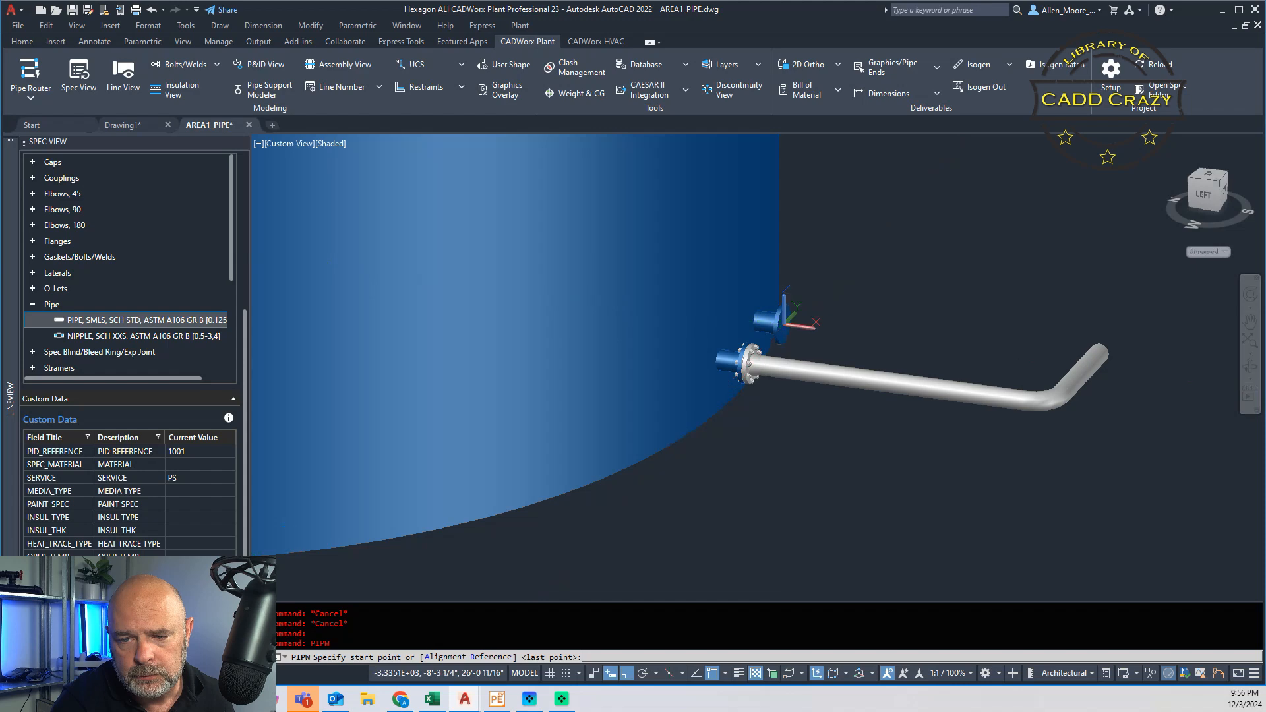
{"action": "left_click", "coordinate": [783, 322]}
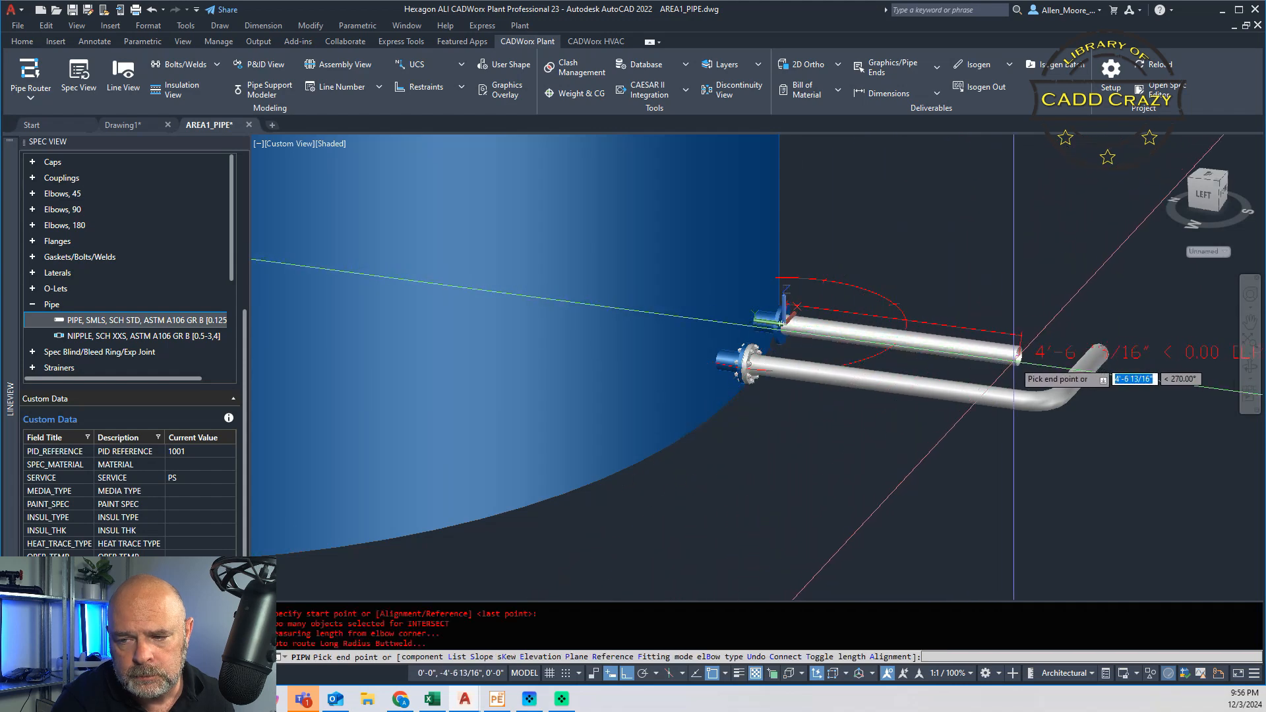
{"action": "left_click", "coordinate": [1028, 343]}
{"action": "left_click", "coordinate": [1113, 250]}
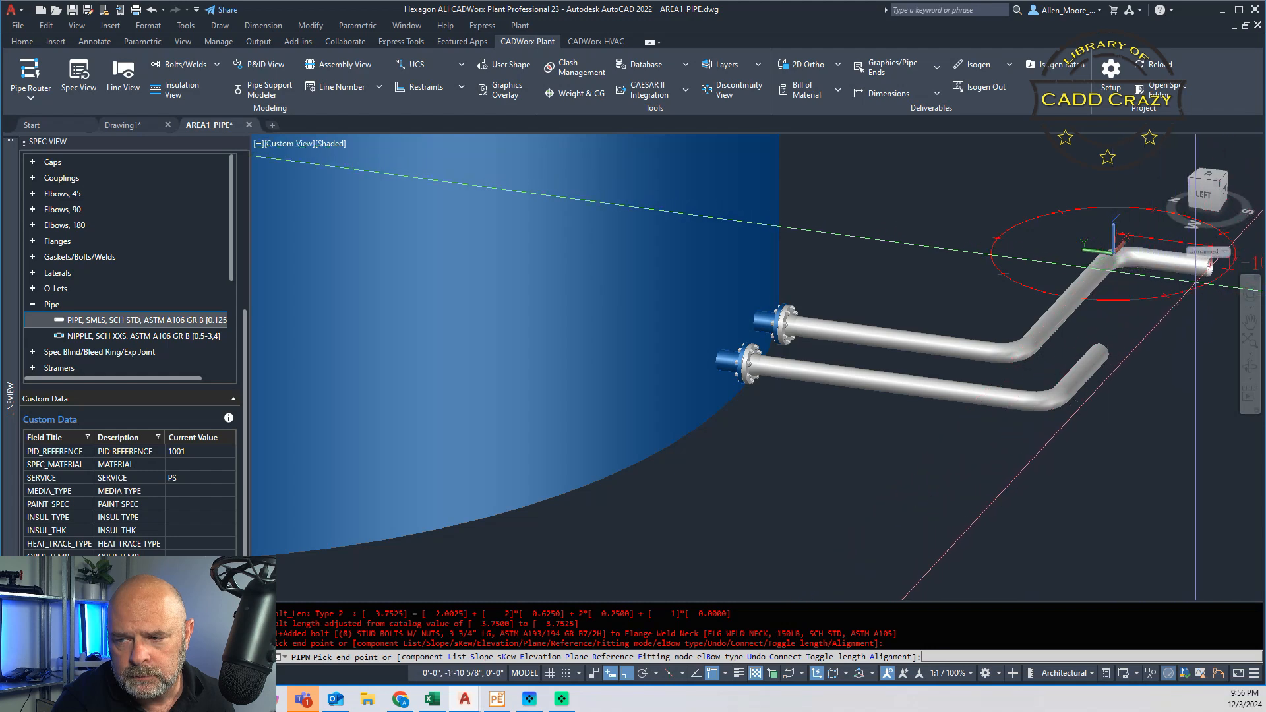
{"action": "left_click", "coordinate": [1210, 266]}
{"action": "key", "text": "Return"}
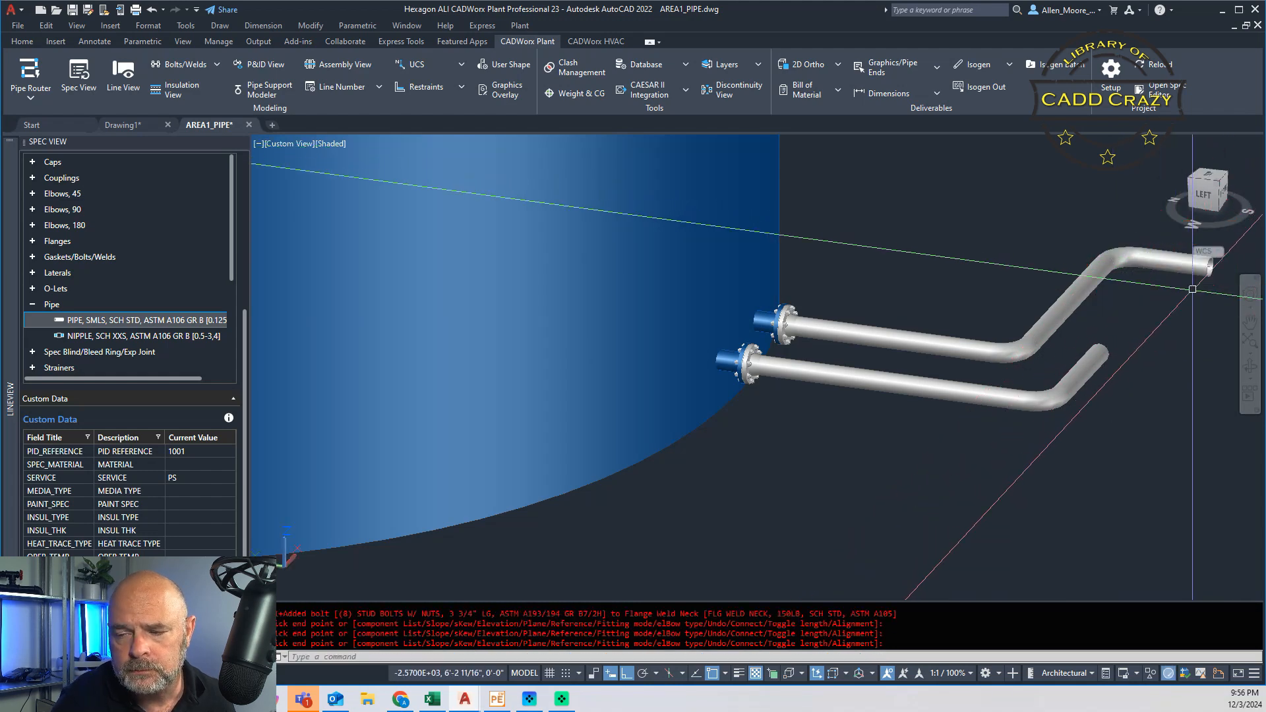
Step: Examine the custom data of the middle pipe between the two elbows of the new line, without changing it
{"action": "mouse_move", "coordinate": [1066, 316]}
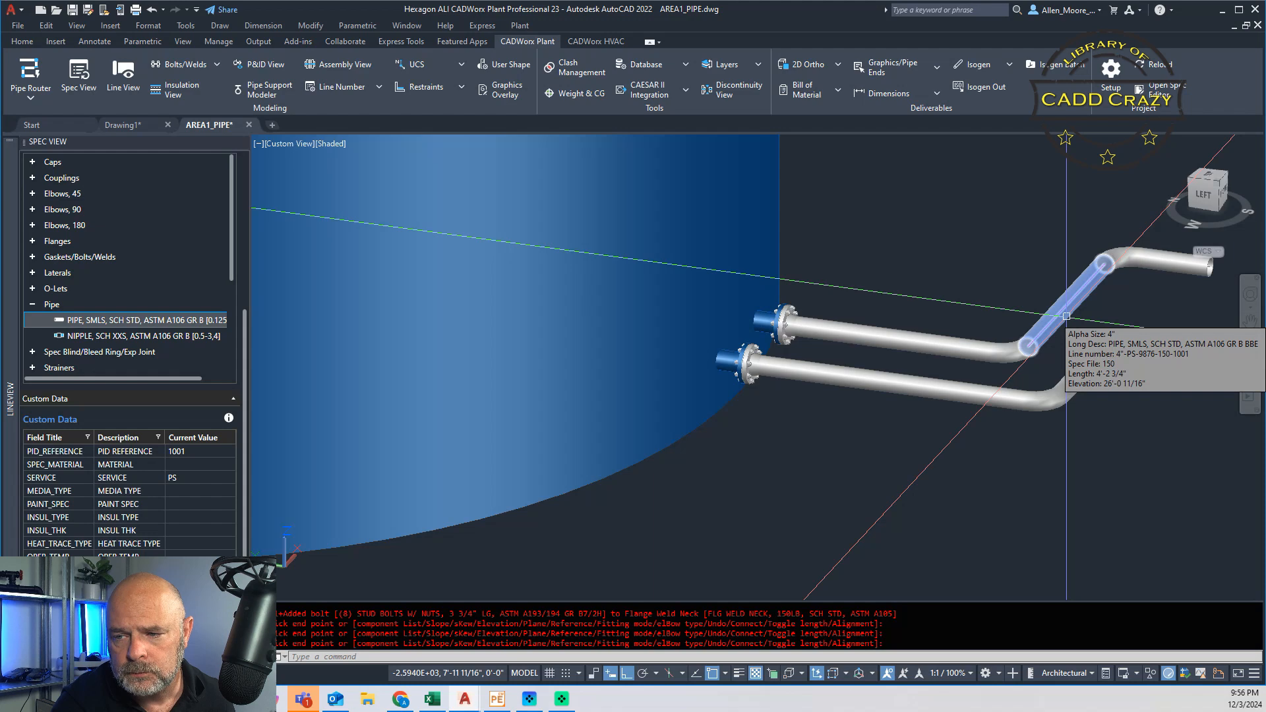
{"action": "double_click", "coordinate": [1052, 323]}
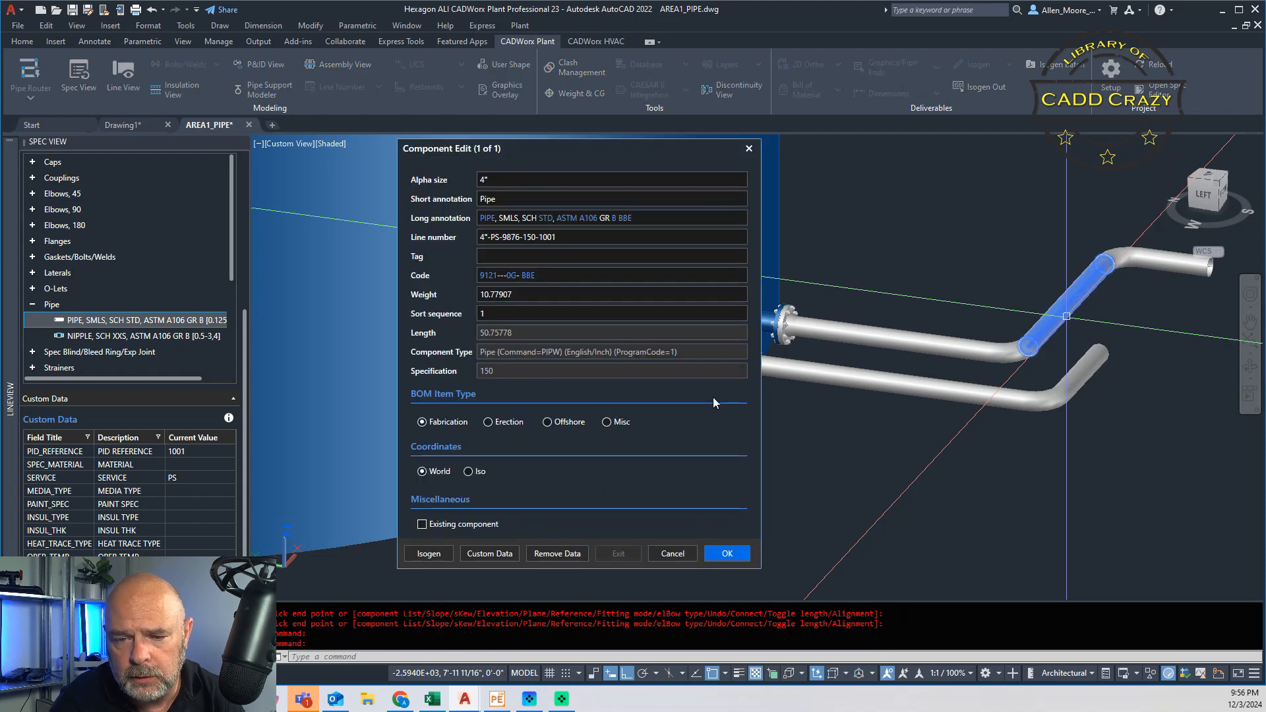
{"action": "left_click", "coordinate": [490, 554]}
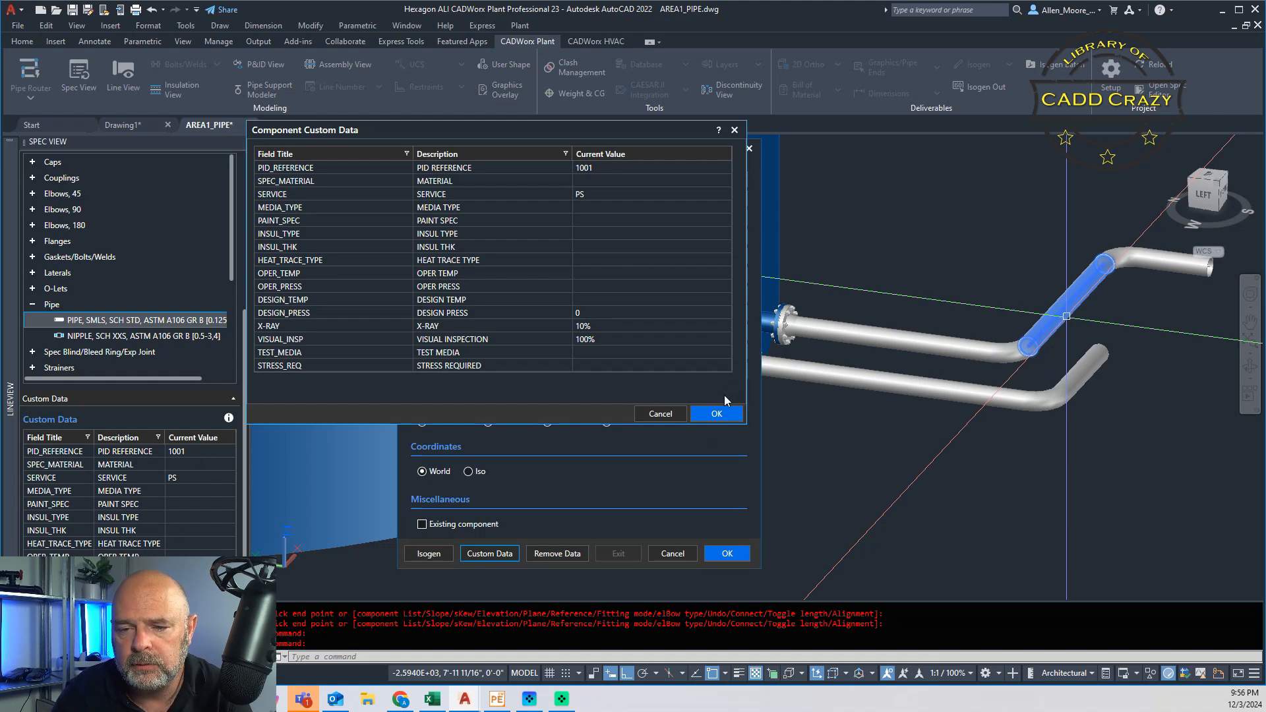
{"action": "left_click", "coordinate": [717, 414]}
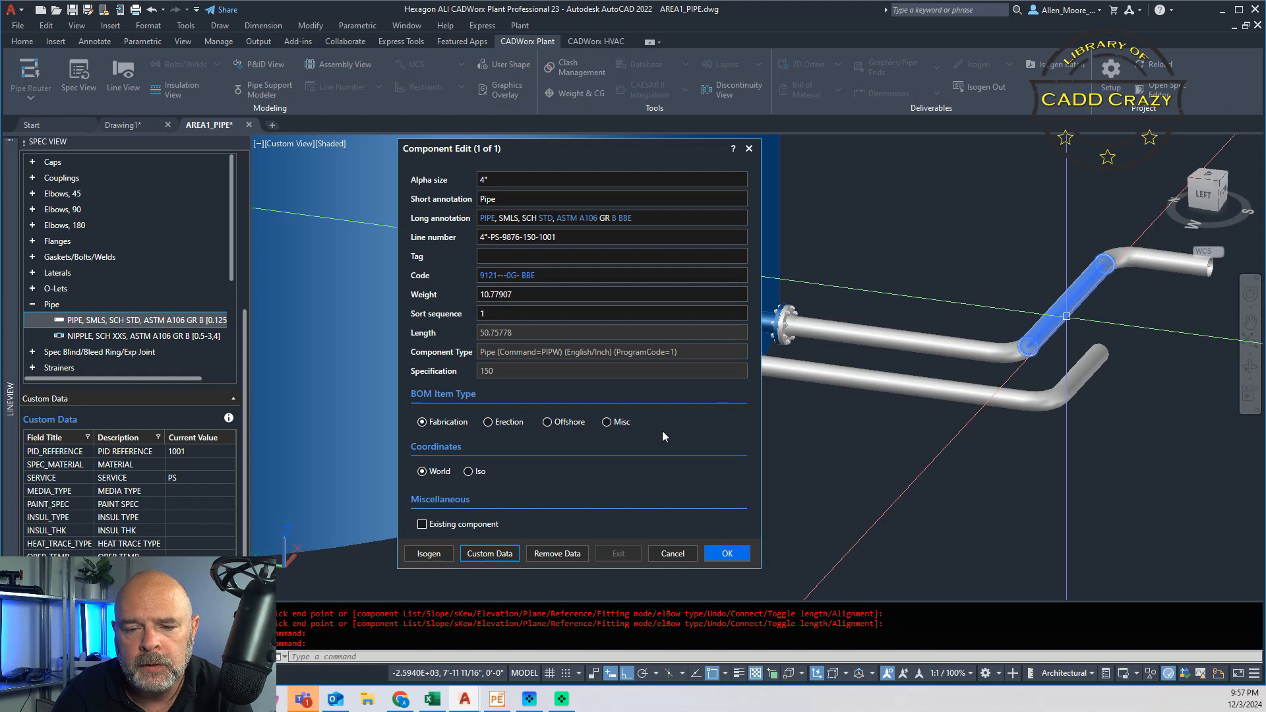
{"action": "left_click", "coordinate": [729, 556]}
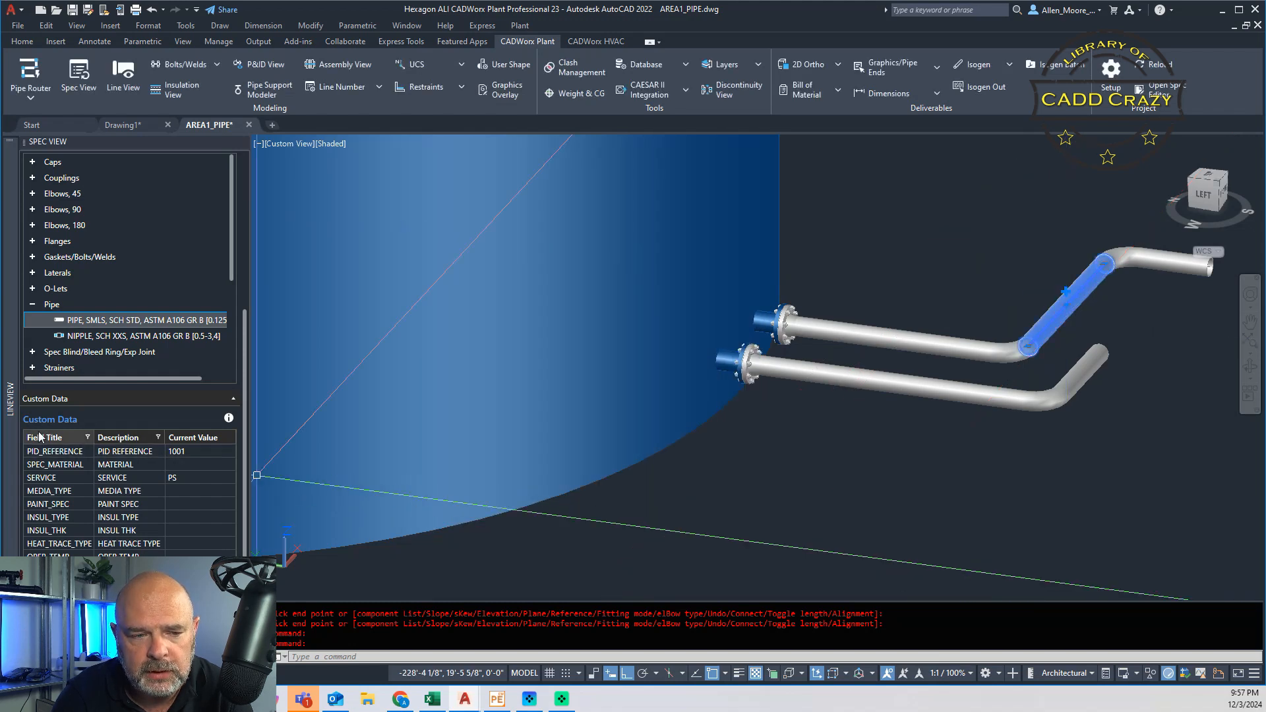
Step: Refresh the Line View list and isolate the components whose PID_REFERENCE is 1001
{"action": "mouse_move", "coordinate": [10, 435]}
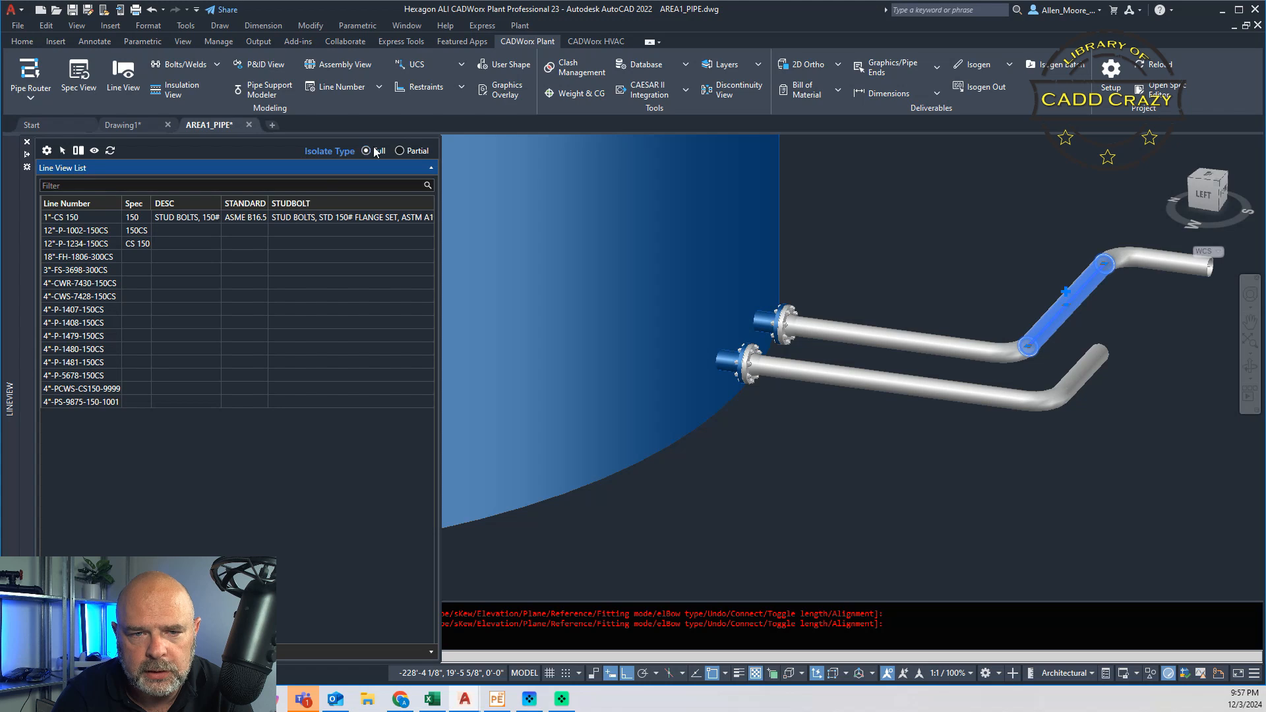
{"action": "left_click", "coordinate": [109, 151]}
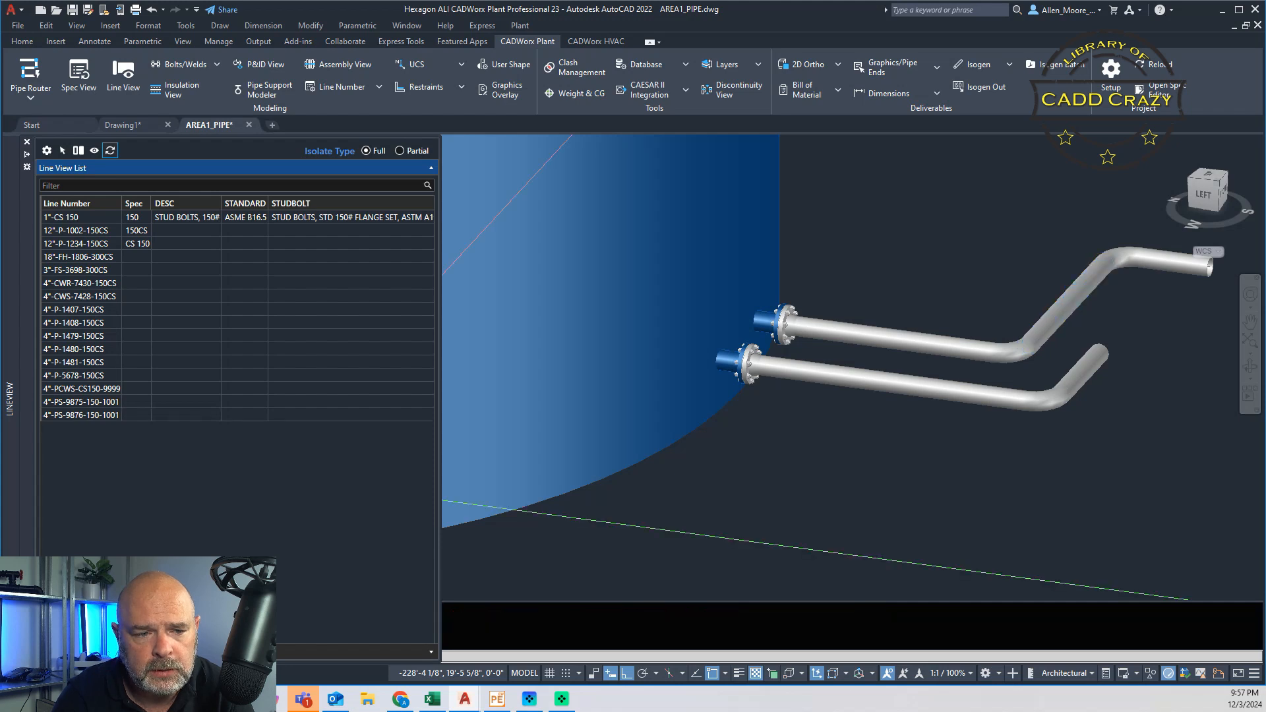
{"action": "left_click_drag", "start_coordinate": [226, 639], "coordinate": [341, 637]}
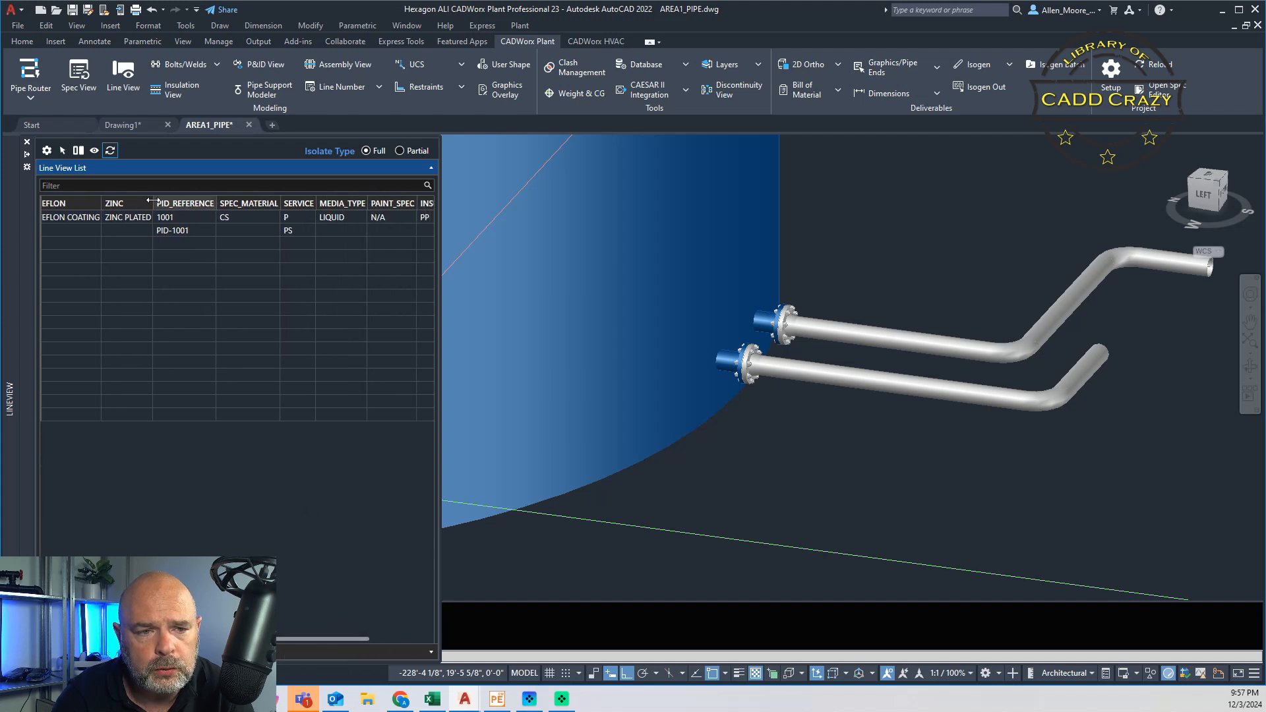
{"action": "left_click", "coordinate": [186, 218]}
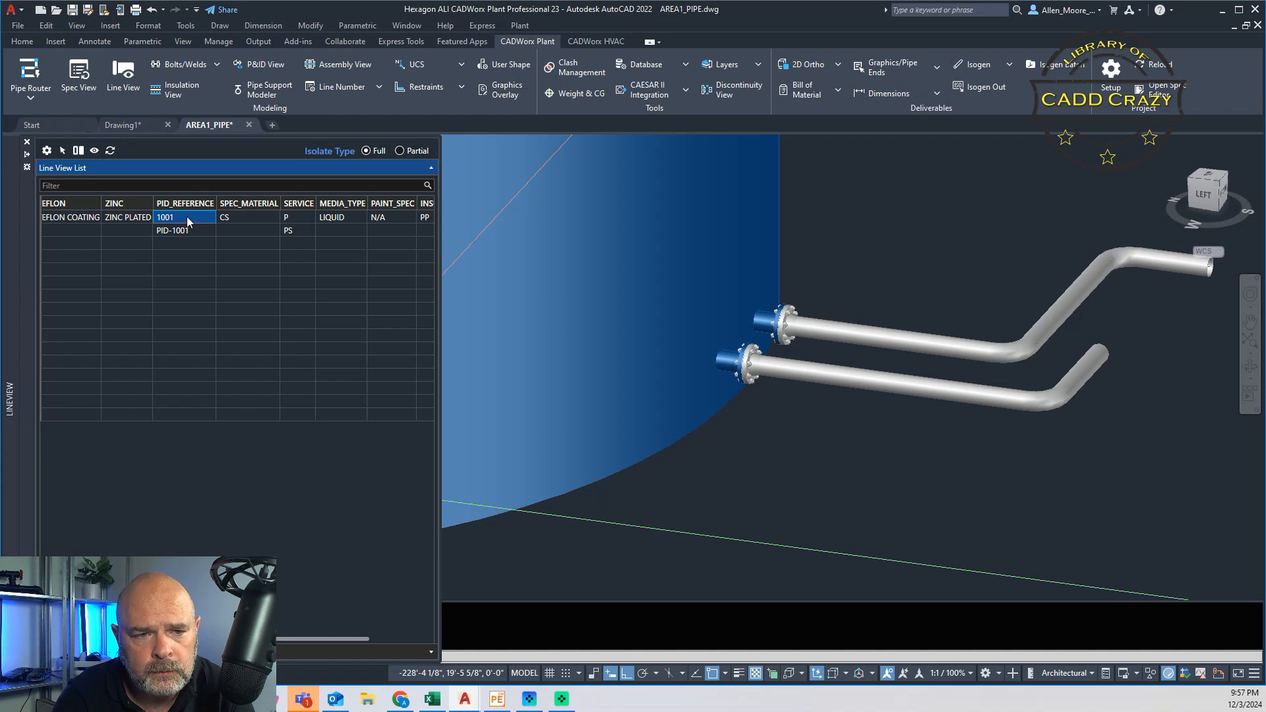
{"action": "right_click", "coordinate": [188, 218]}
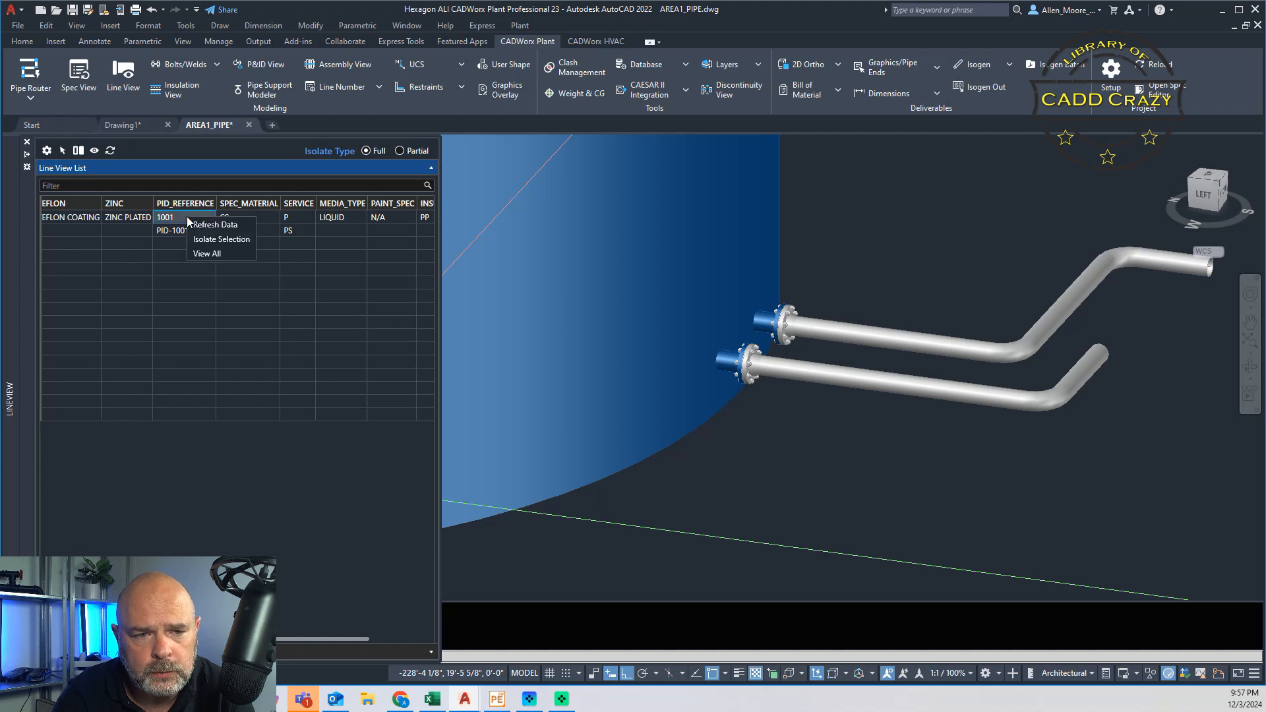
{"action": "left_click", "coordinate": [239, 241]}
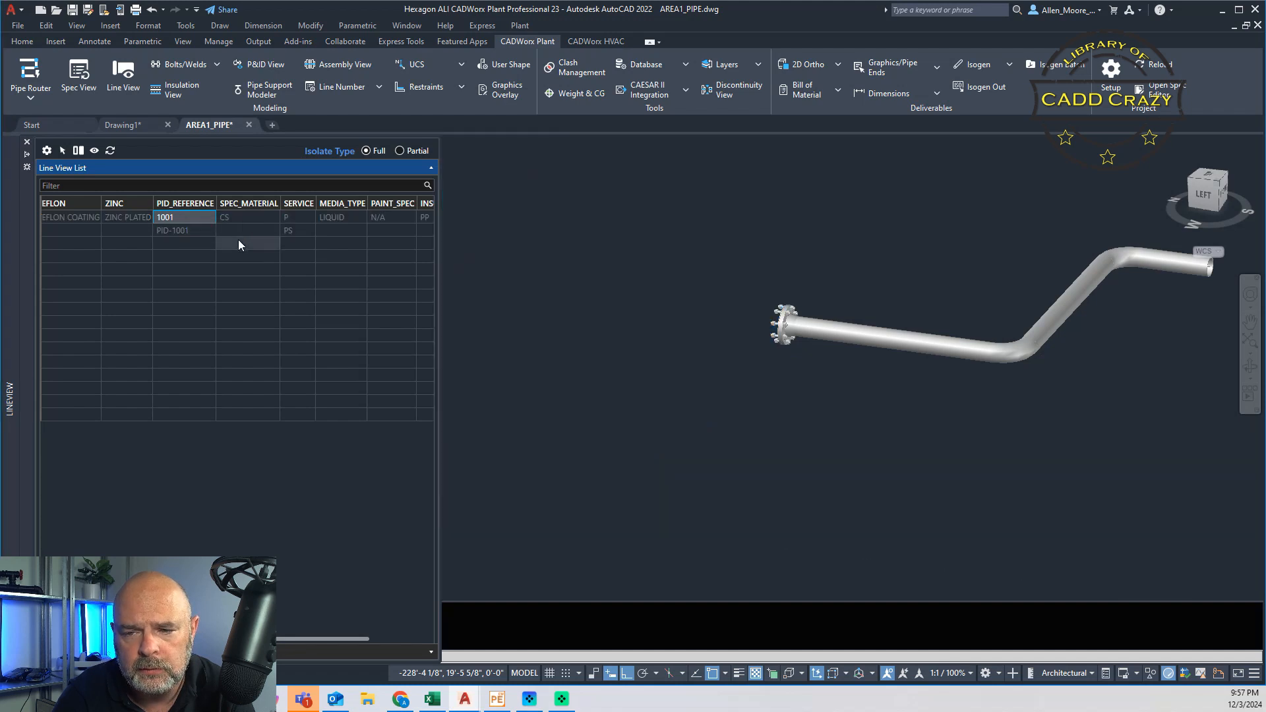
{"action": "middle_click_drag", "start_coordinate": [936, 380], "coordinate": [883, 412]}
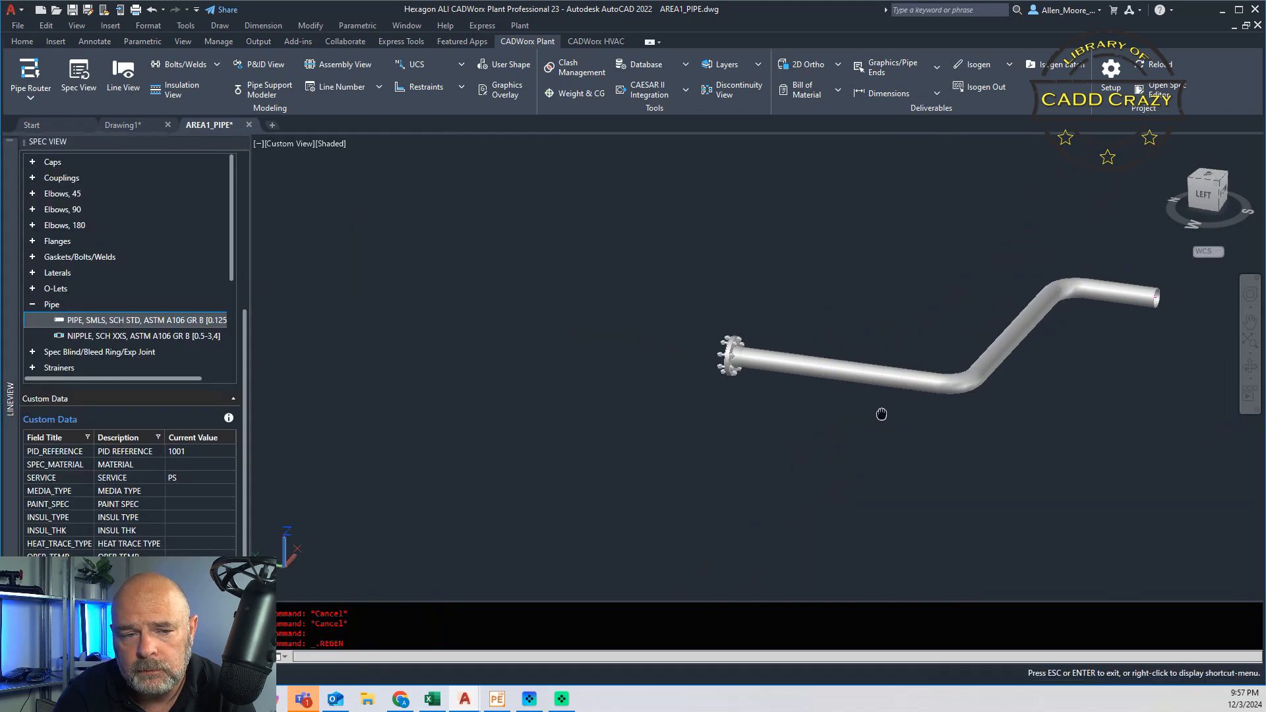
{"action": "mouse_move", "coordinate": [14, 389]}
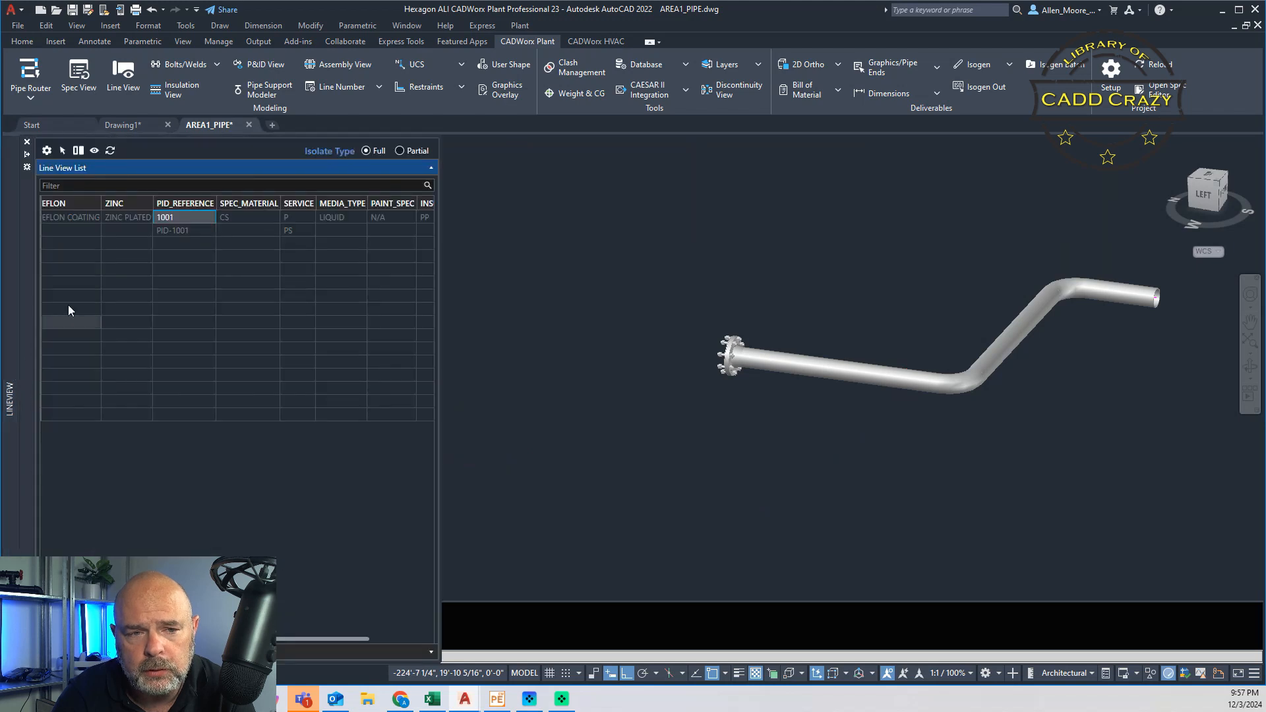
Step: Restore all components to view and examine the remaining Line View columns through SPOOL_NUM
{"action": "right_click", "coordinate": [180, 215]}
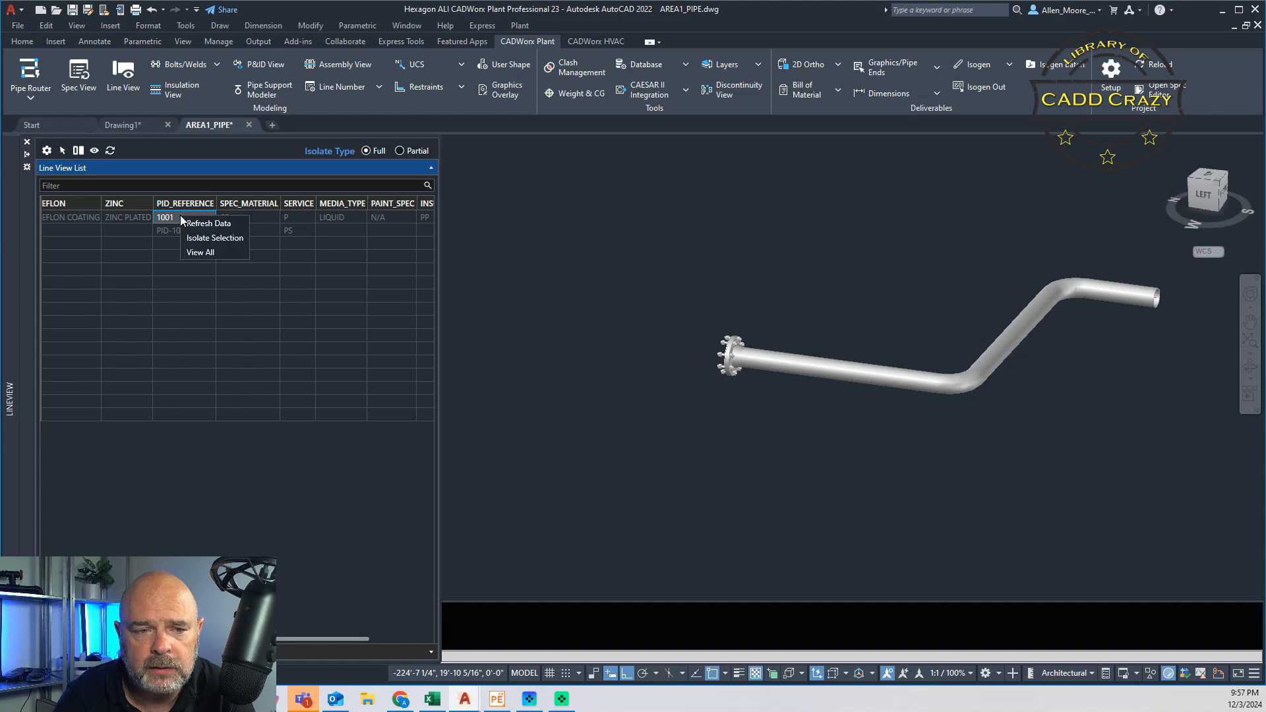
{"action": "left_click", "coordinate": [205, 250]}
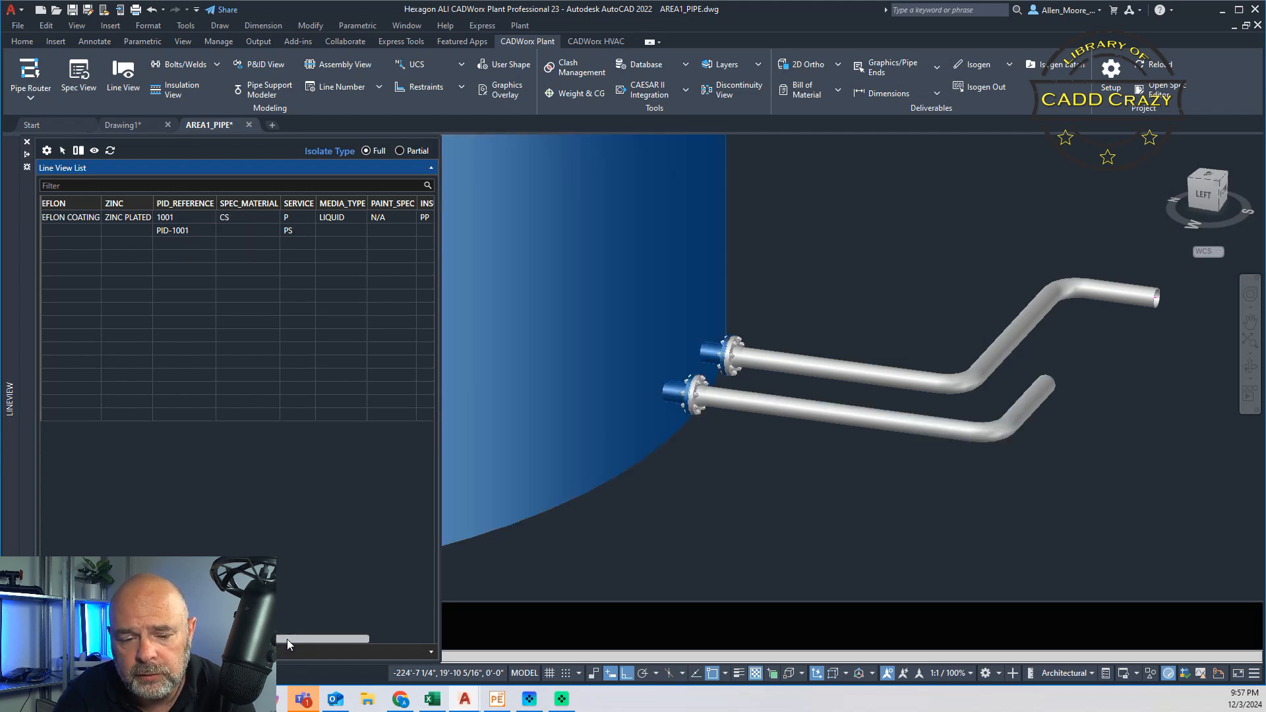
{"action": "left_click_drag", "start_coordinate": [287, 639], "coordinate": [322, 635]}
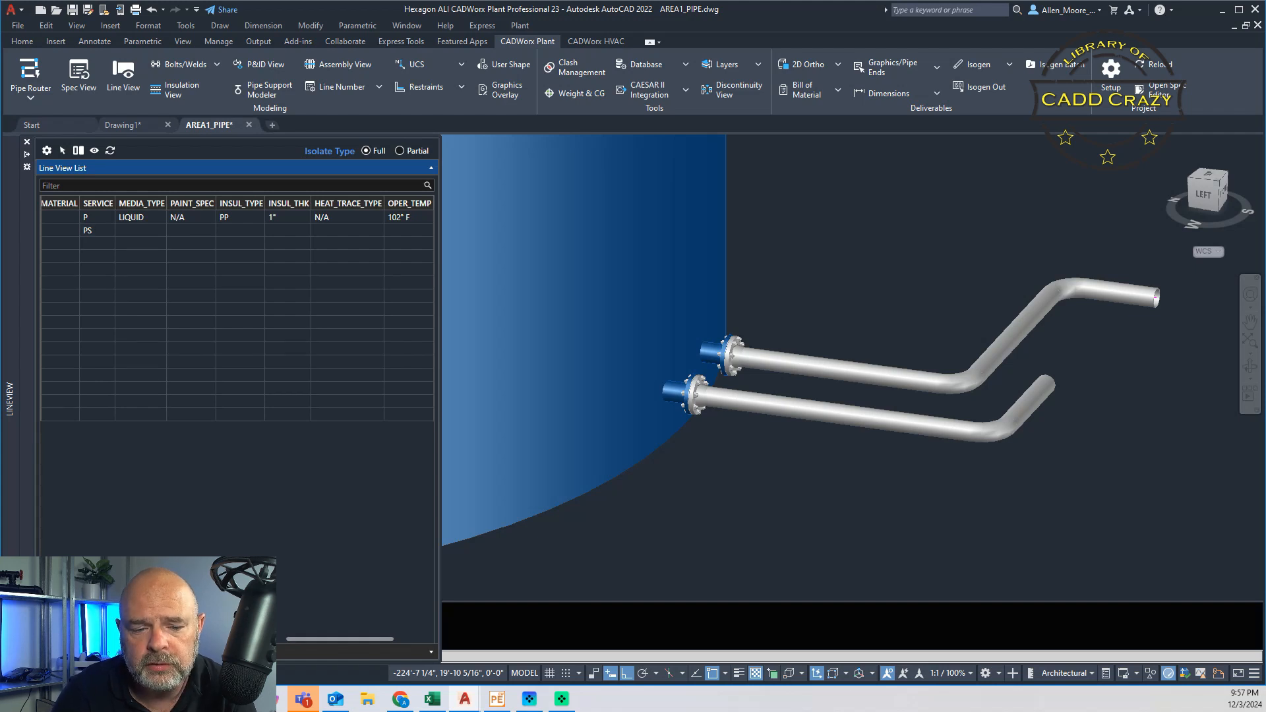
{"action": "left_click_drag", "start_coordinate": [344, 639], "coordinate": [406, 646]}
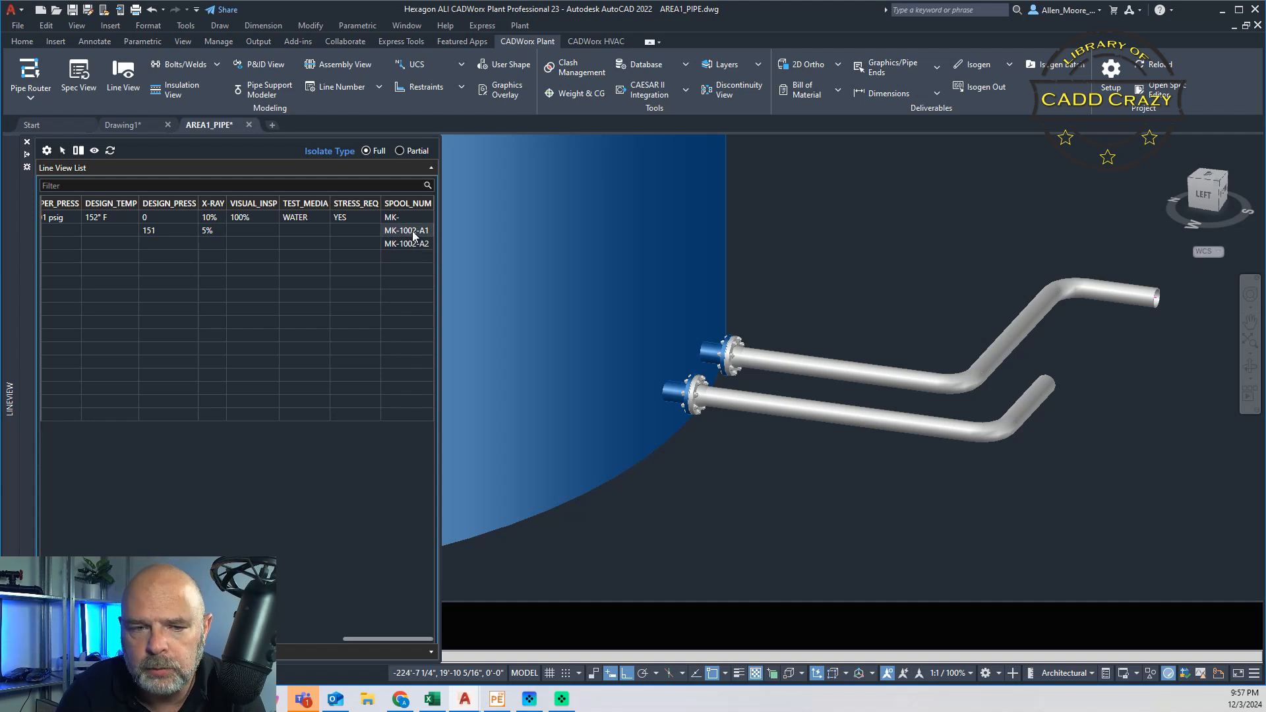
{"action": "key", "text": "Escape"}
{"action": "key", "text": "Escape"}
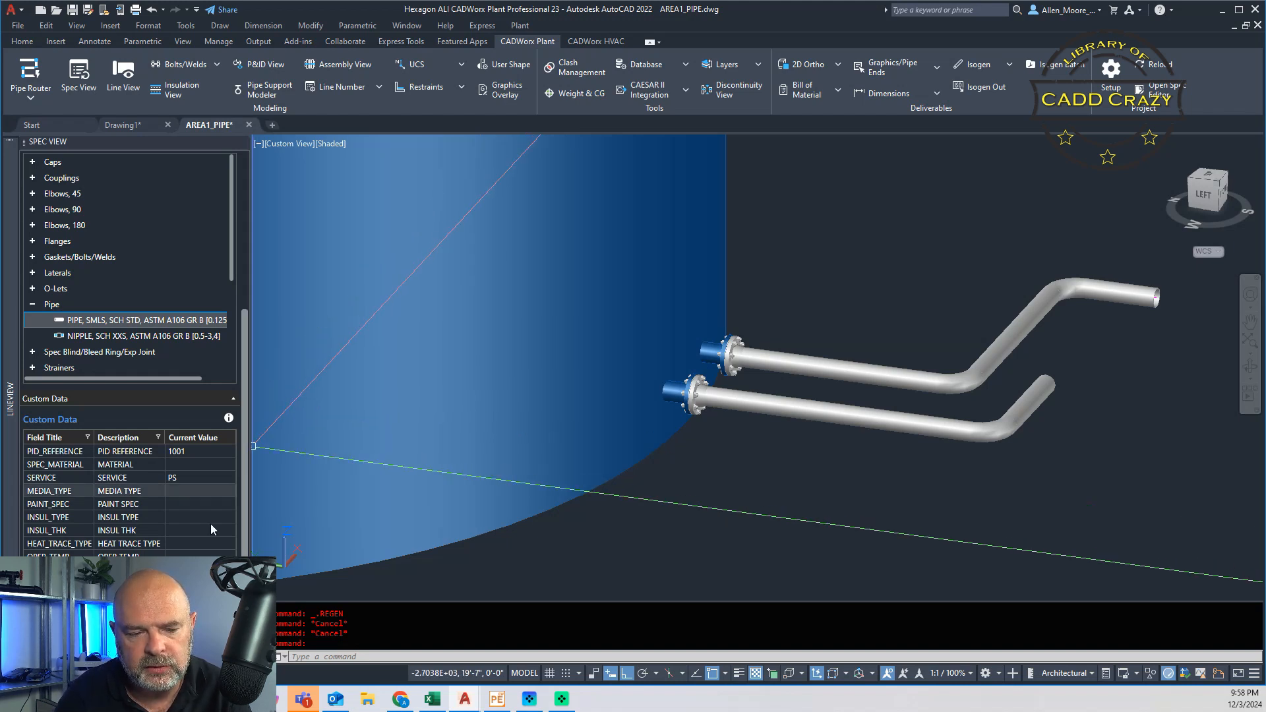
Step: Switch to the CADWorx Specification Editor, maximize it, and show the Custom Data fields of the CADD_CRAZY_SPECS.prj project
{"action": "left_click", "coordinate": [500, 700]}
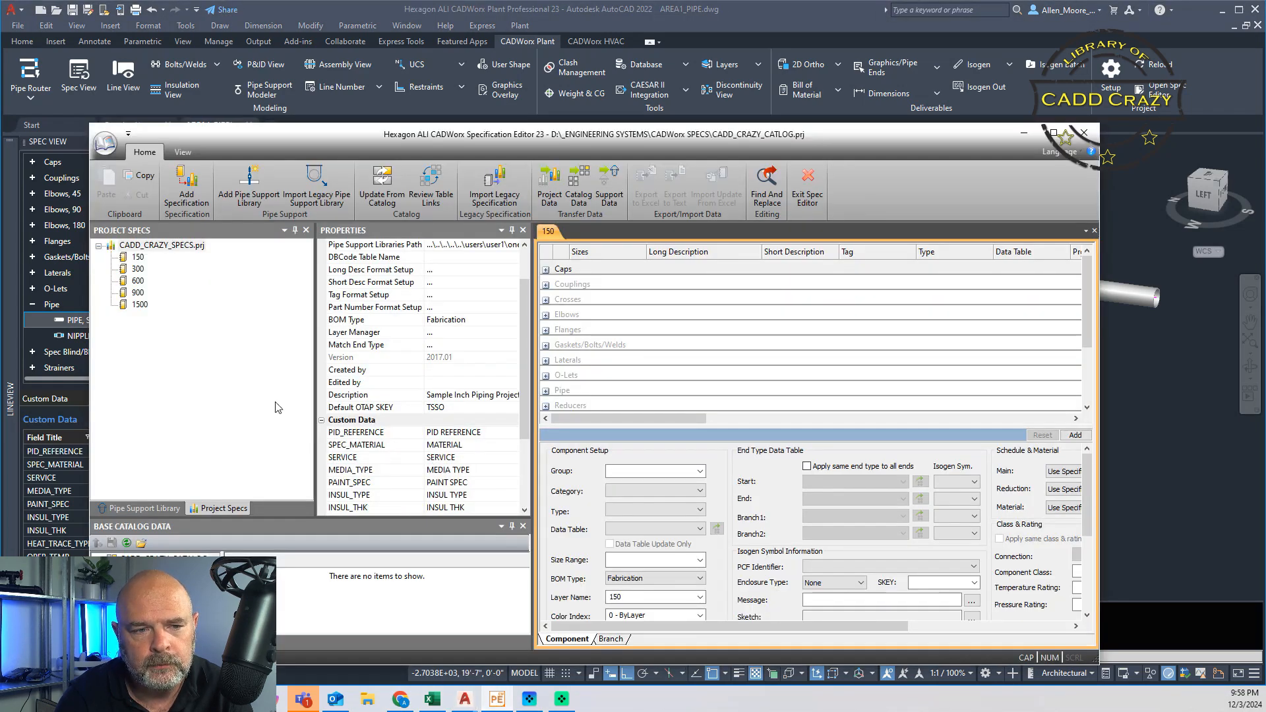
{"action": "left_click", "coordinate": [192, 248]}
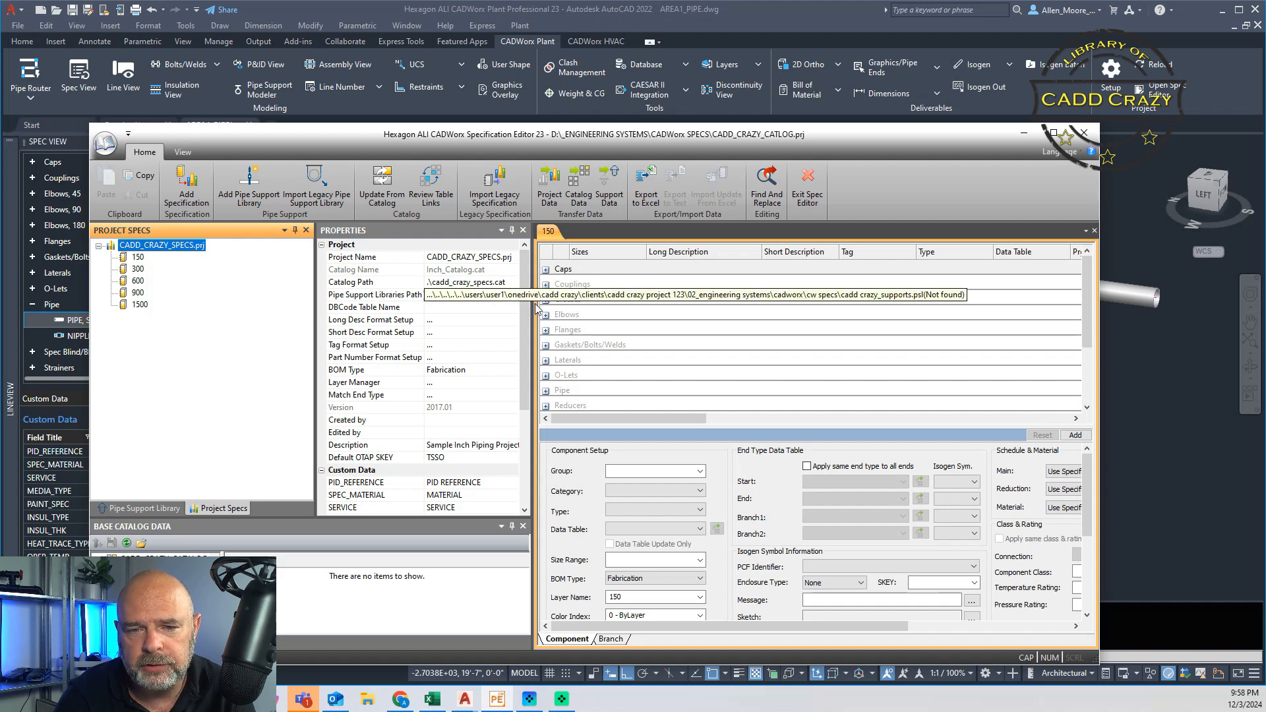
{"action": "scroll", "coordinate": [525, 285], "scroll_direction": "down", "scroll_amount": 3}
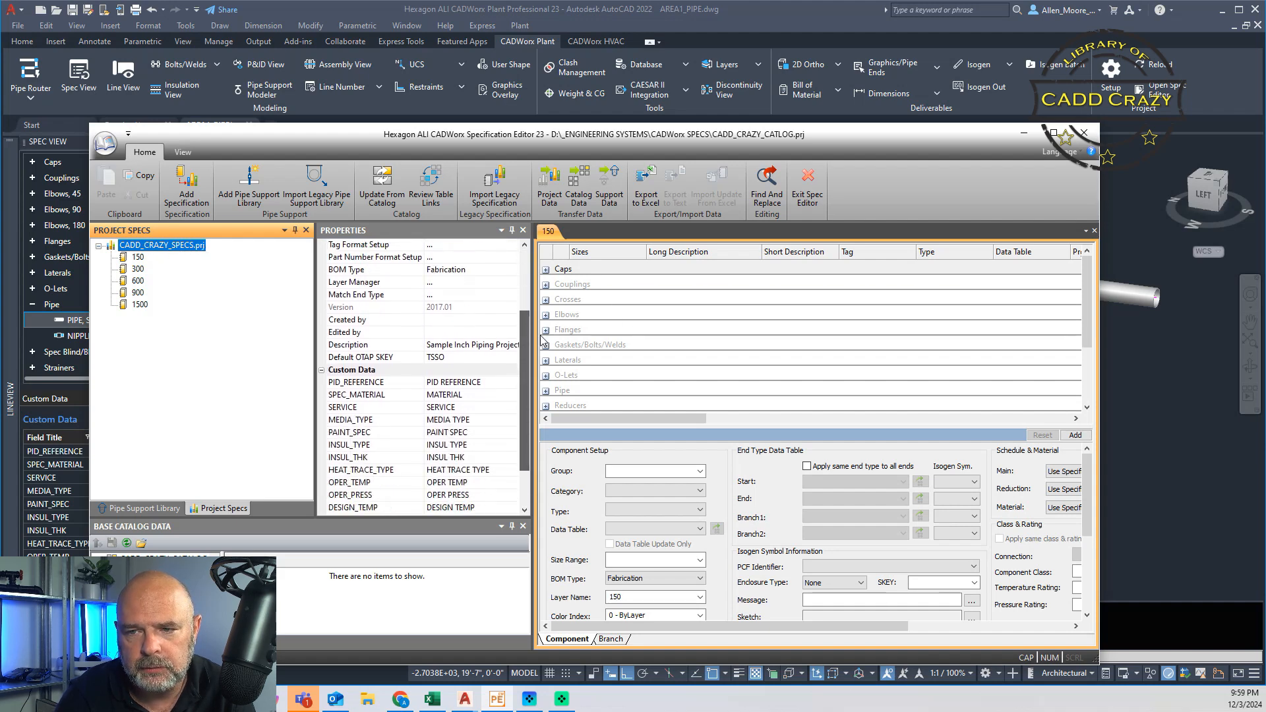
{"action": "left_click", "coordinate": [1054, 133]}
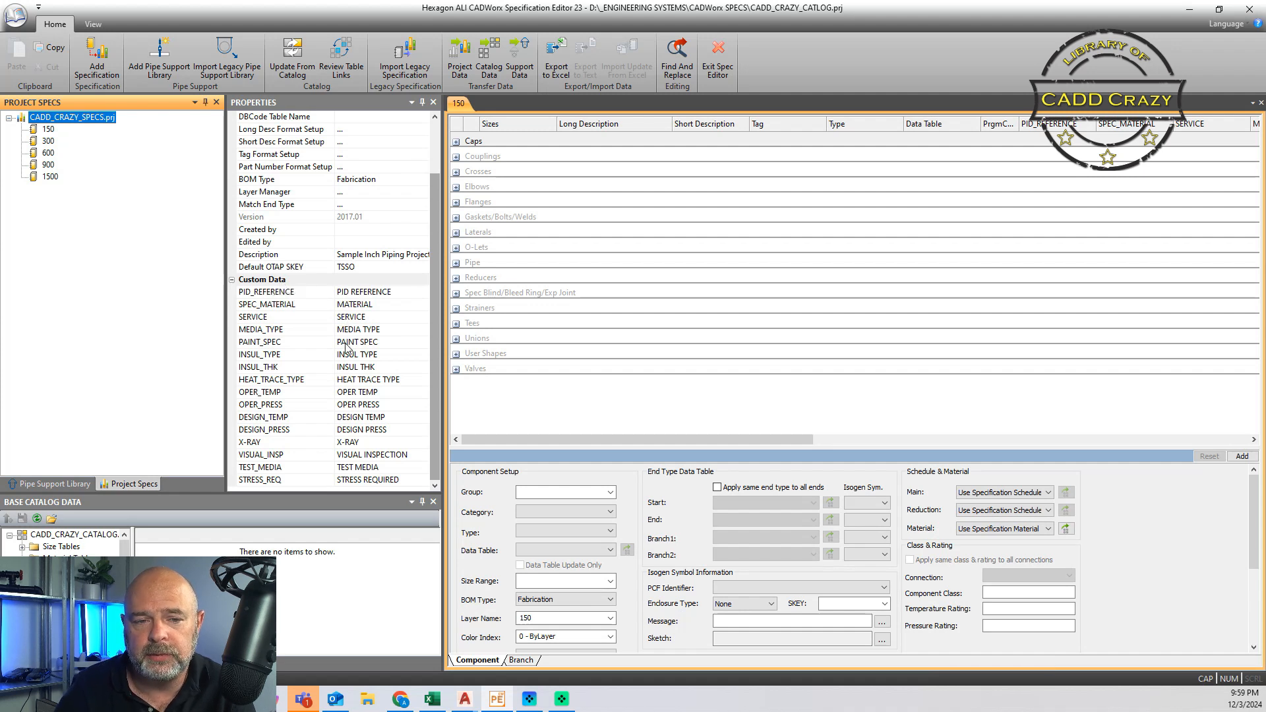
Step: Start a new project custom data field, filling in a test name and title and the description JUST FOR FUN
{"action": "right_click", "coordinate": [312, 280]}
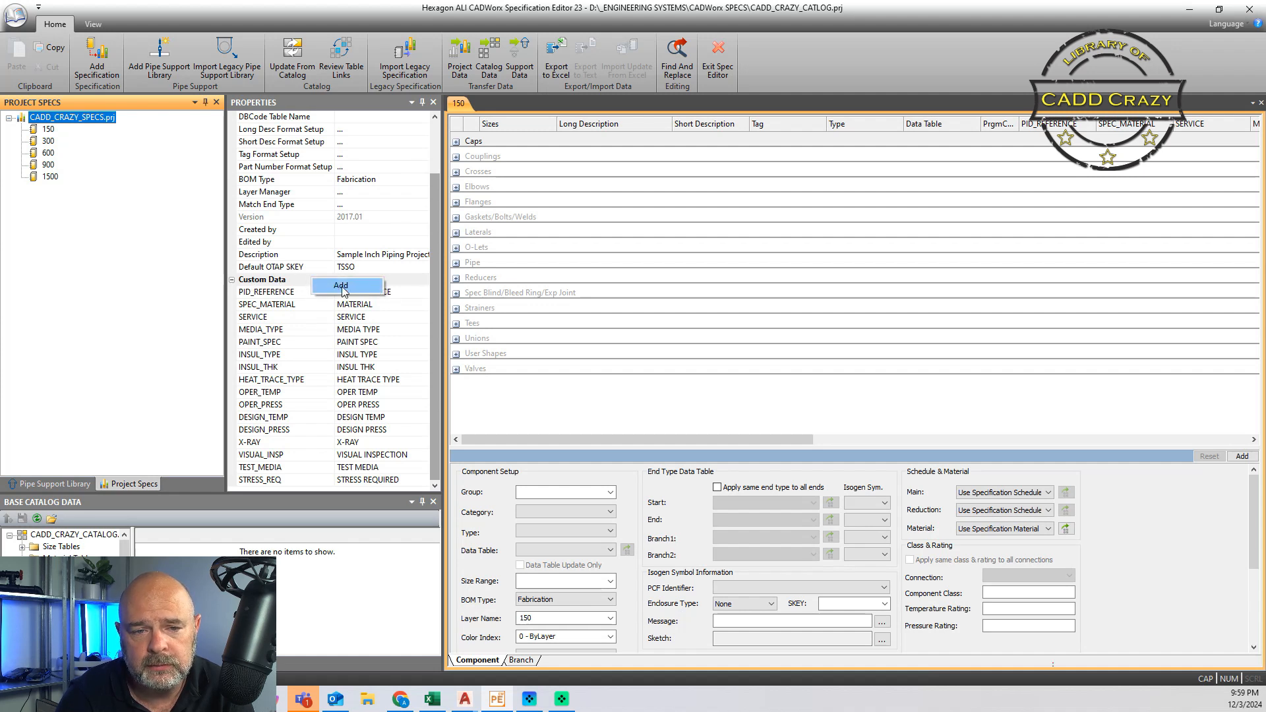
{"action": "left_click", "coordinate": [341, 286]}
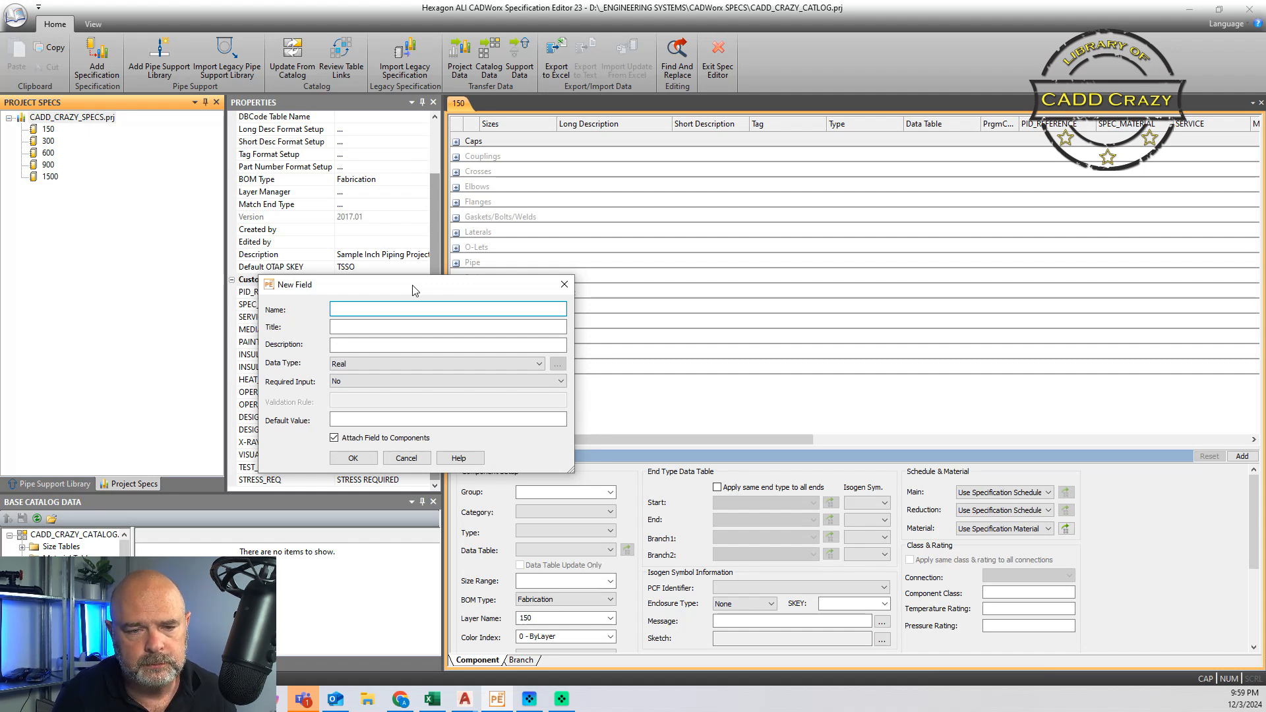
{"action": "type", "text": "ALLEN"}
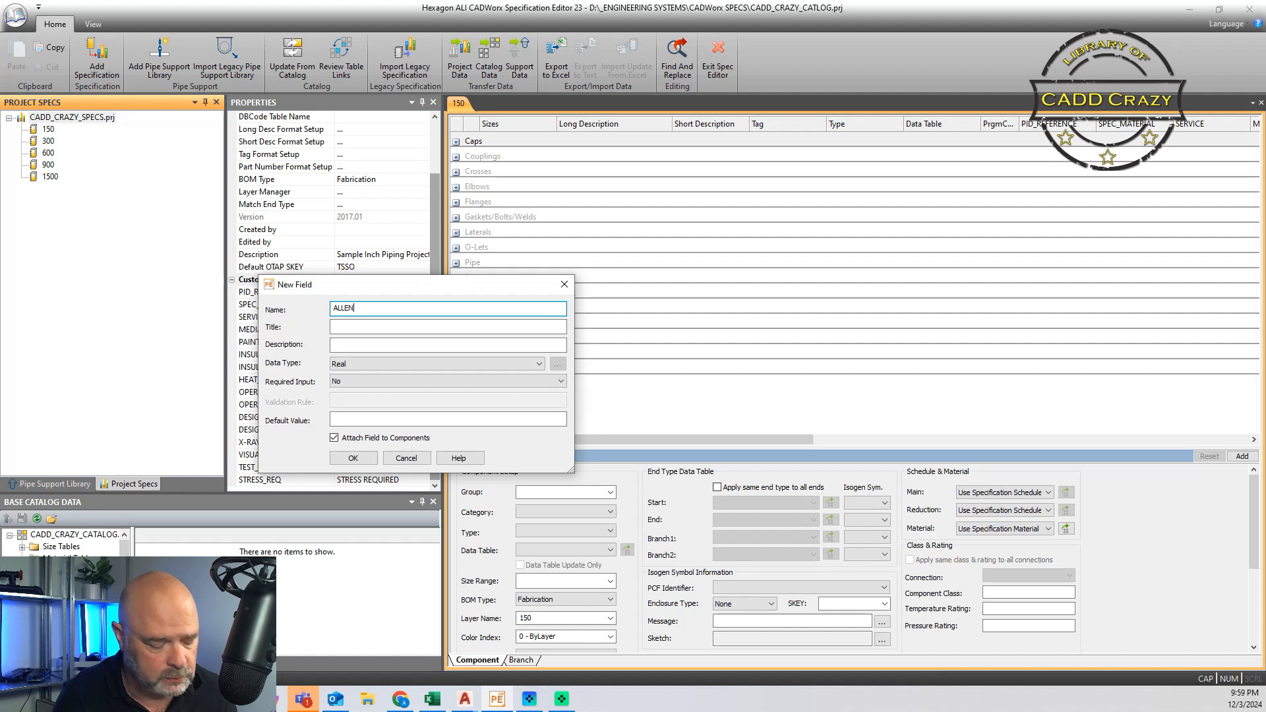
{"action": "type", "text": "_TEST"}
{"action": "left_click", "coordinate": [397, 328]}
{"action": "type", "text": "aLLEN"}
{"action": "key", "text": "BackSpace"}
{"action": "key", "text": "BackSpace"}
{"action": "key", "text": "BackSpace"}
{"action": "key", "text": "BackSpace"}
{"action": "type", "text": "ALLEN T"}
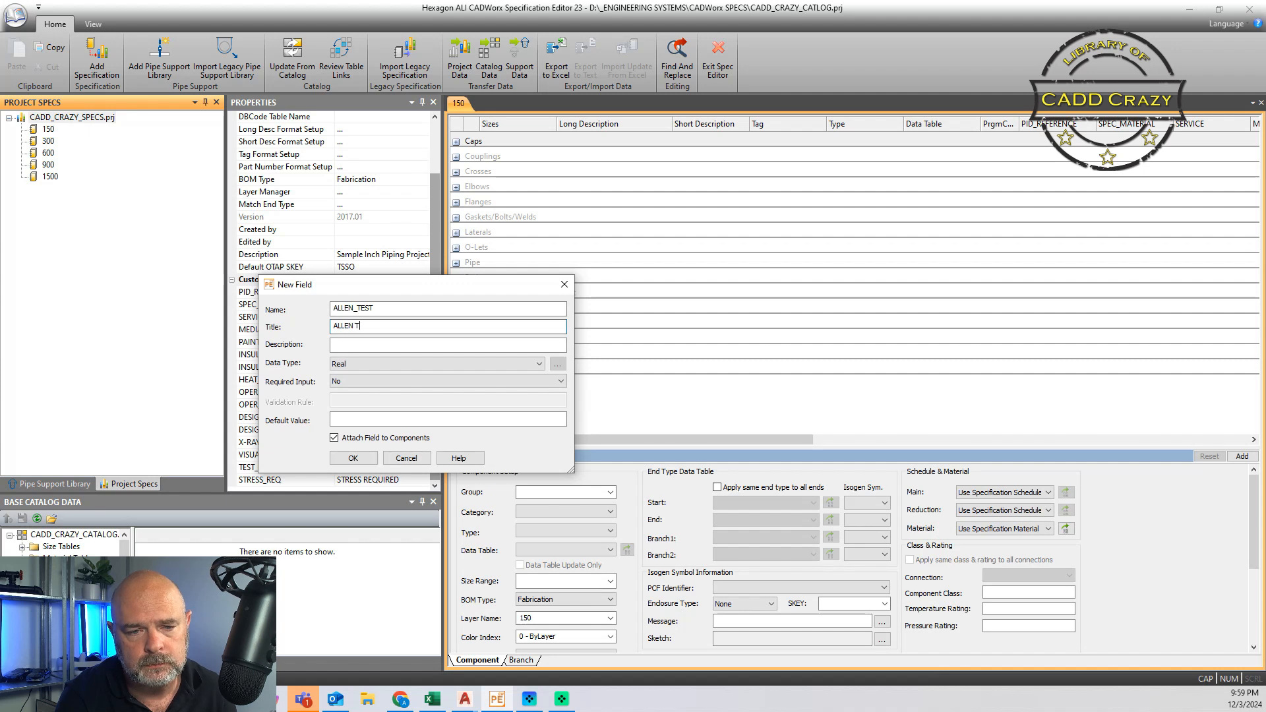
{"action": "left_click", "coordinate": [413, 345]}
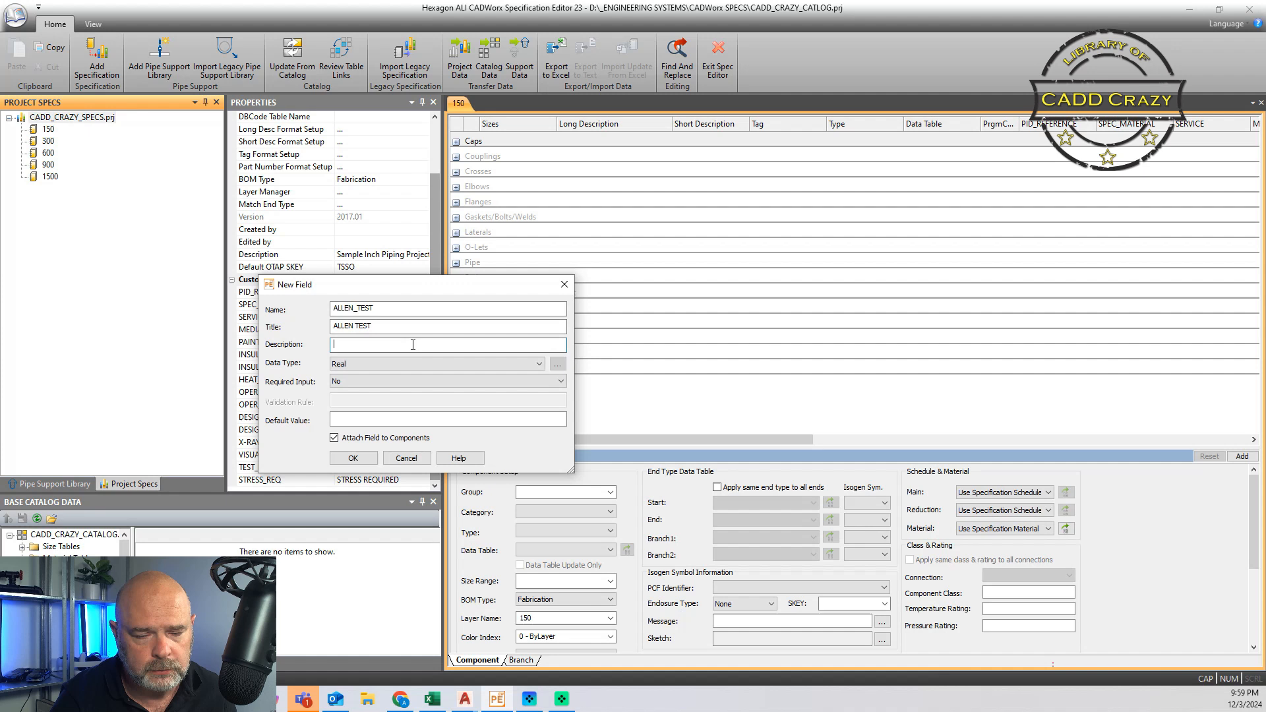
{"action": "type", "text": "JUST FOR FUN"}
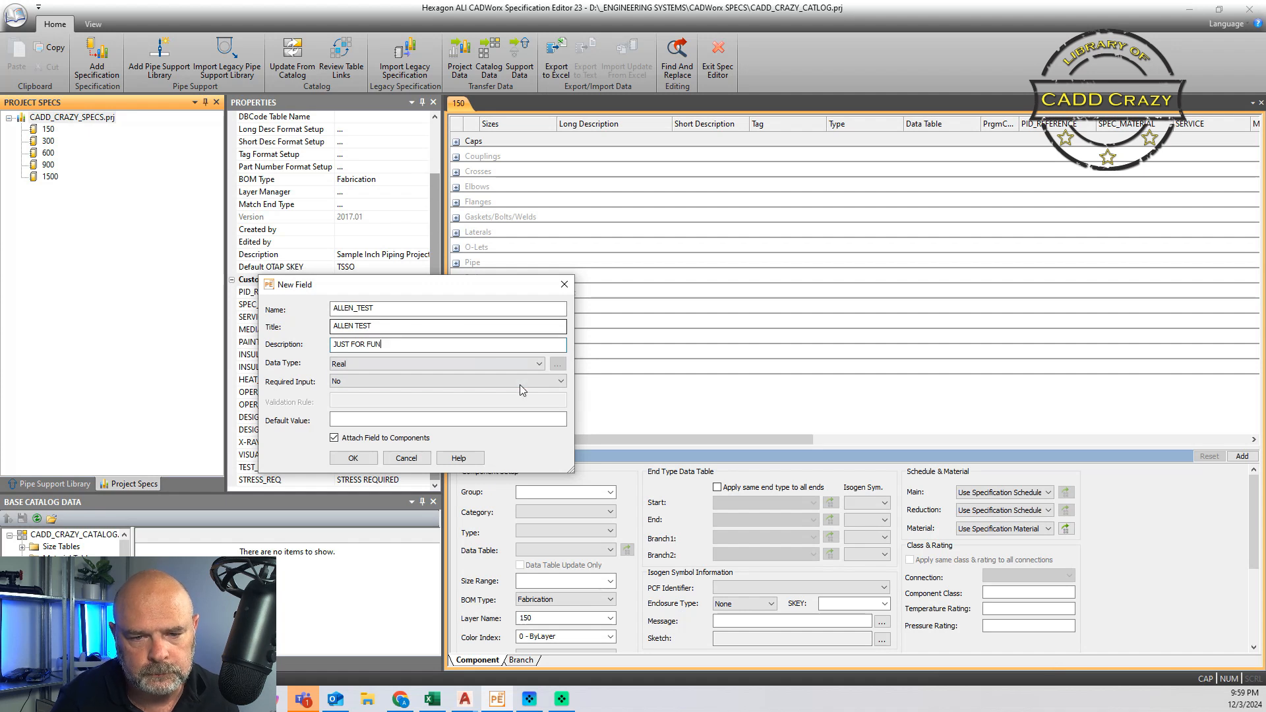
Step: Examine the new field's data type, required input, default value and component attachment options, and discard the field
{"action": "left_click", "coordinate": [498, 362]}
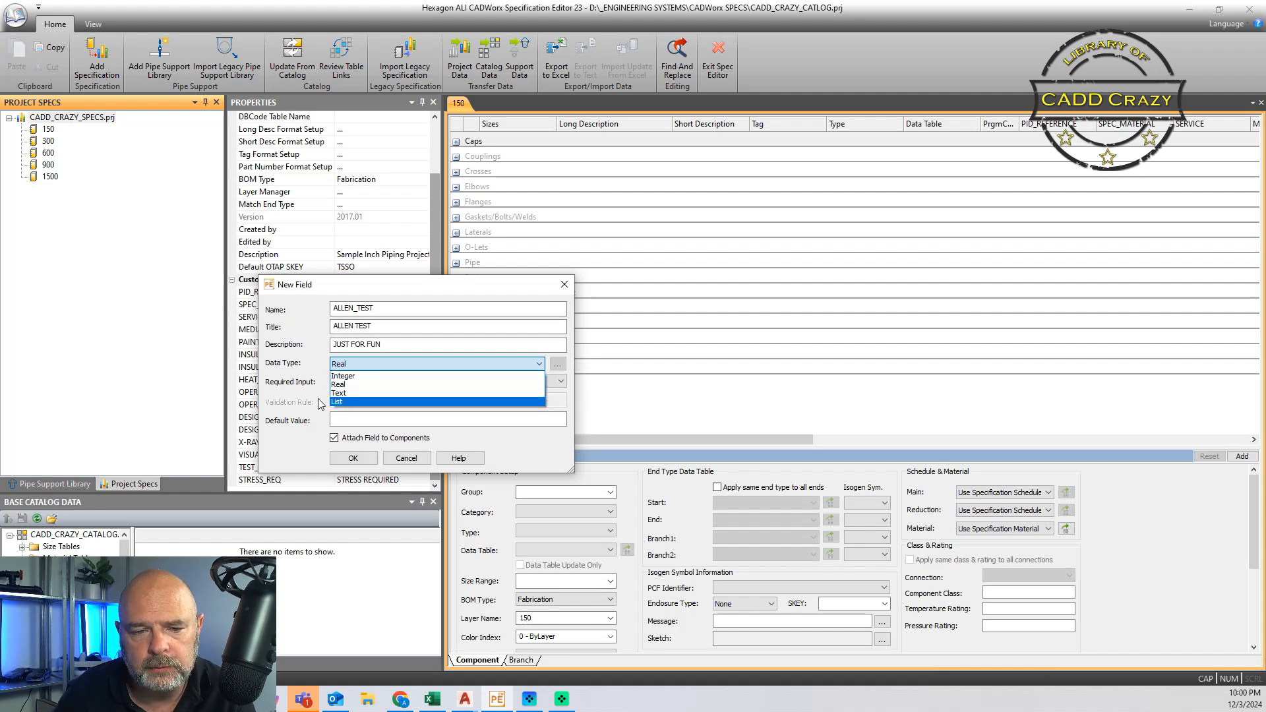
{"action": "left_click", "coordinate": [299, 391]}
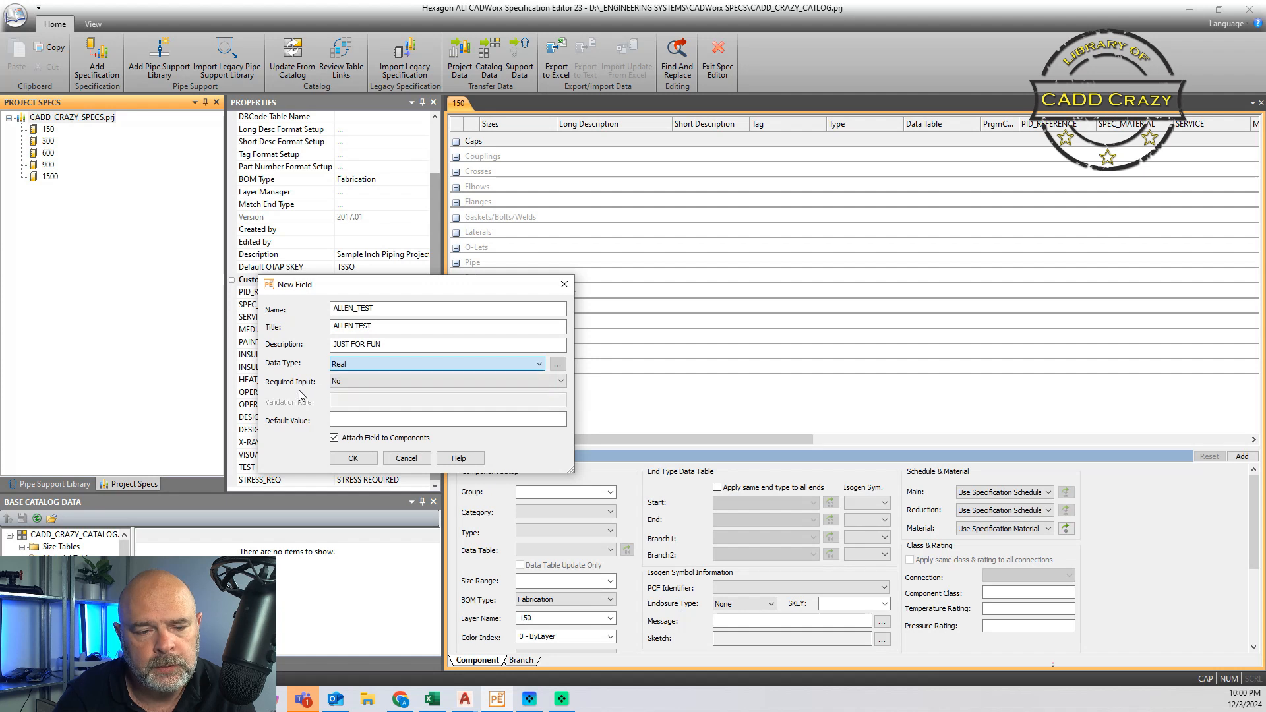
{"action": "left_click", "coordinate": [372, 384]}
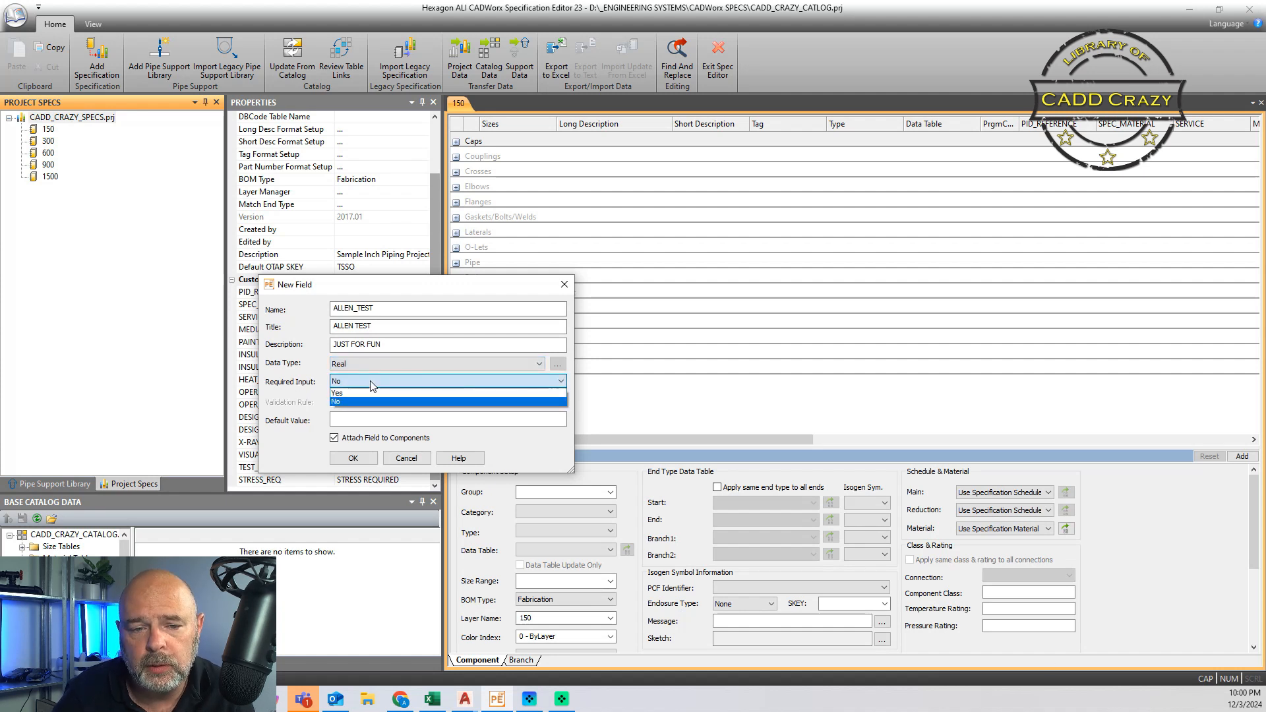
{"action": "left_click", "coordinate": [295, 409]}
{"action": "left_click", "coordinate": [378, 419]}
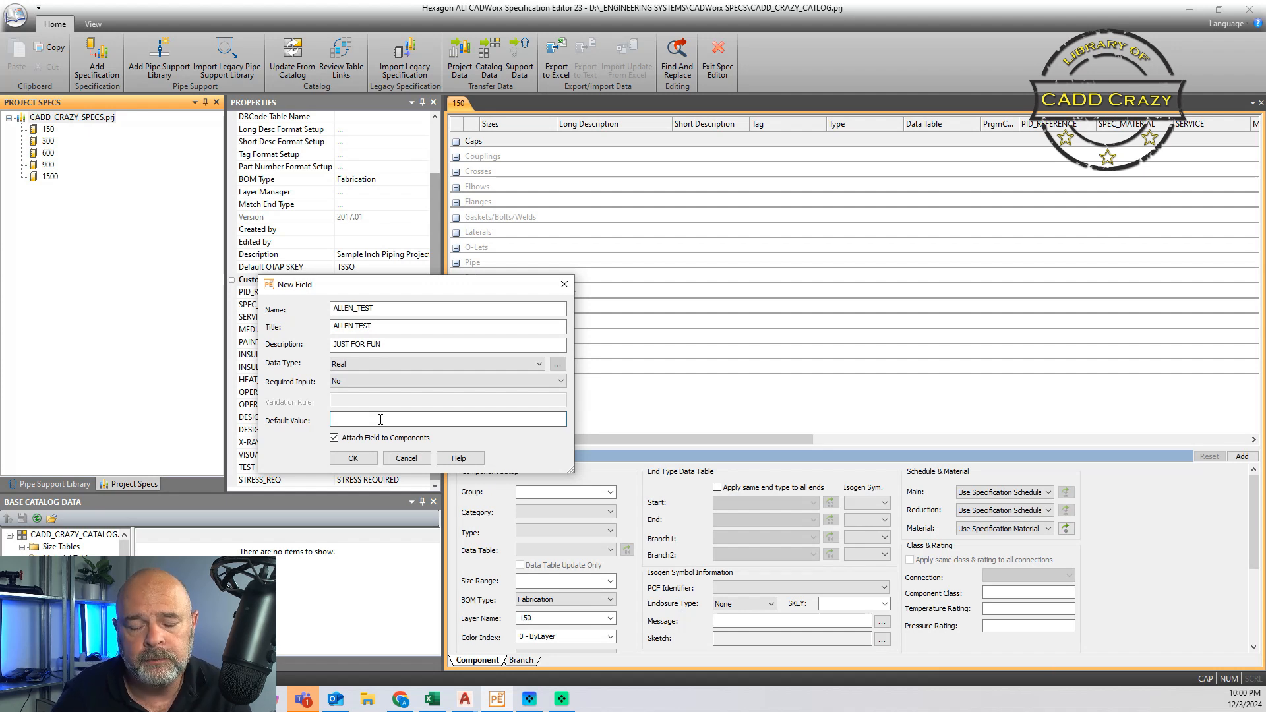
{"action": "left_click", "coordinate": [335, 438]}
{"action": "left_click", "coordinate": [335, 439]}
{"action": "left_click", "coordinate": [334, 438]}
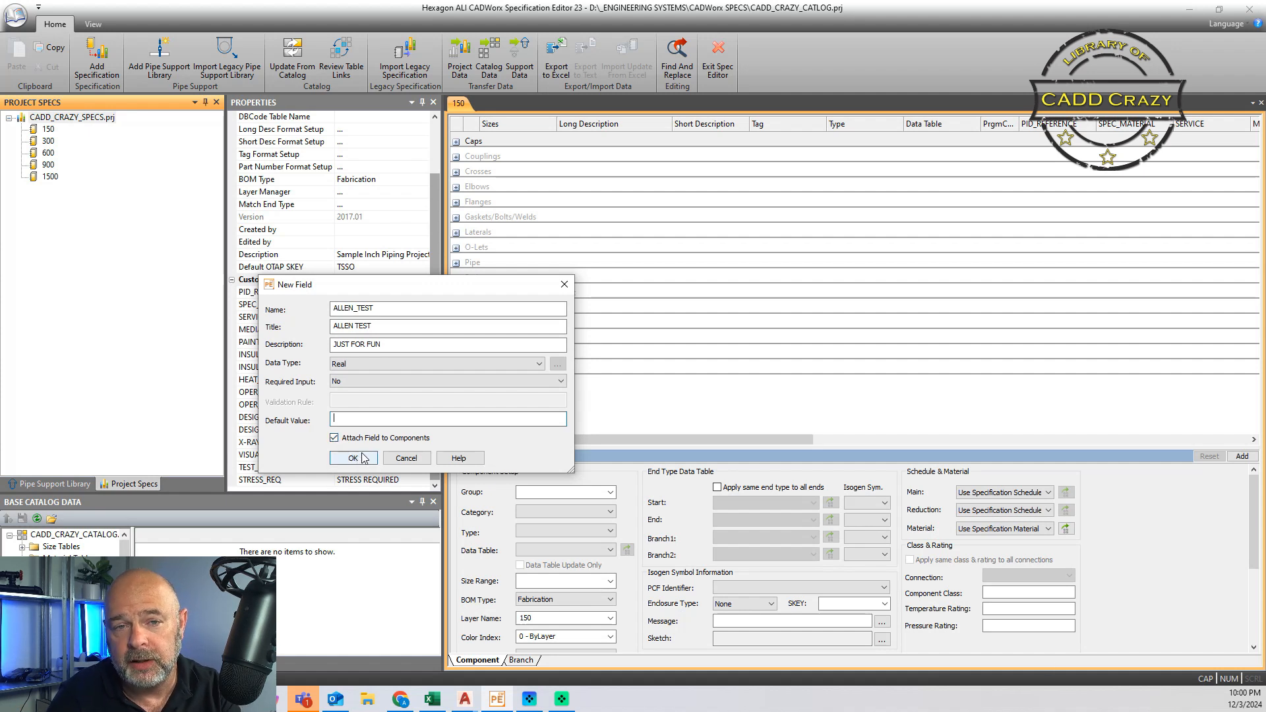
{"action": "left_click", "coordinate": [418, 459]}
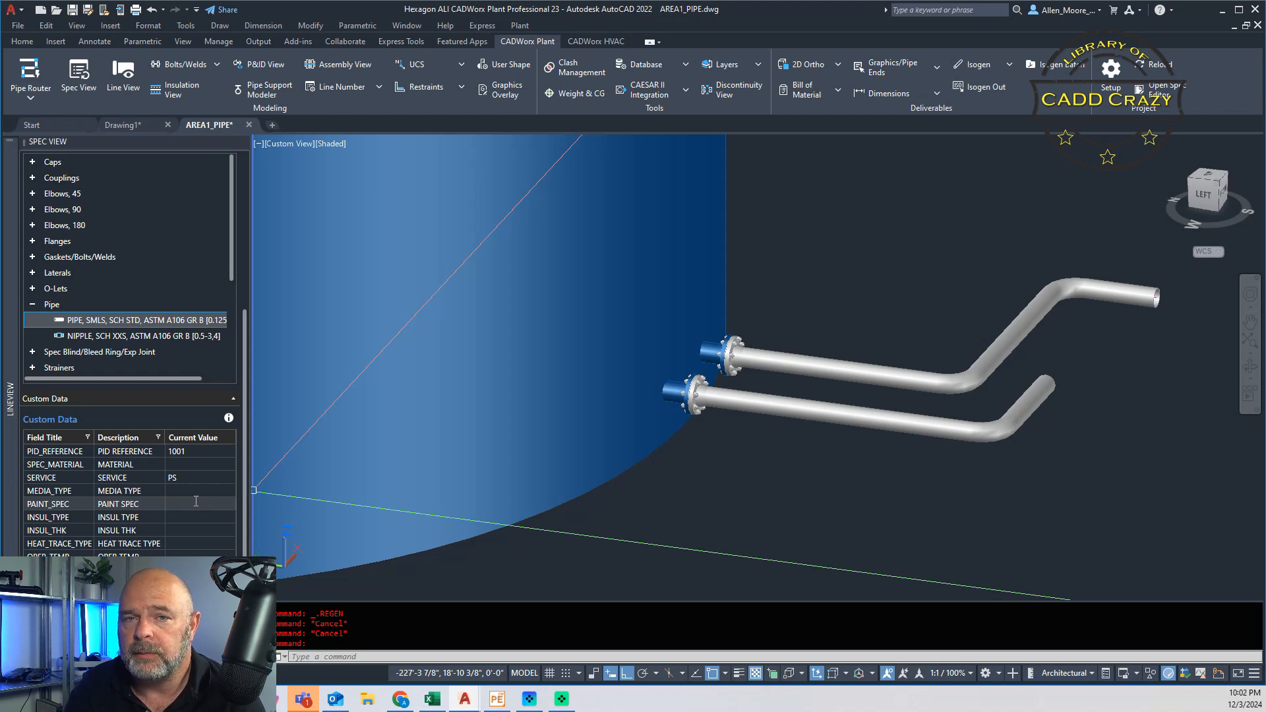
{"action": "left_click", "coordinate": [196, 501]}
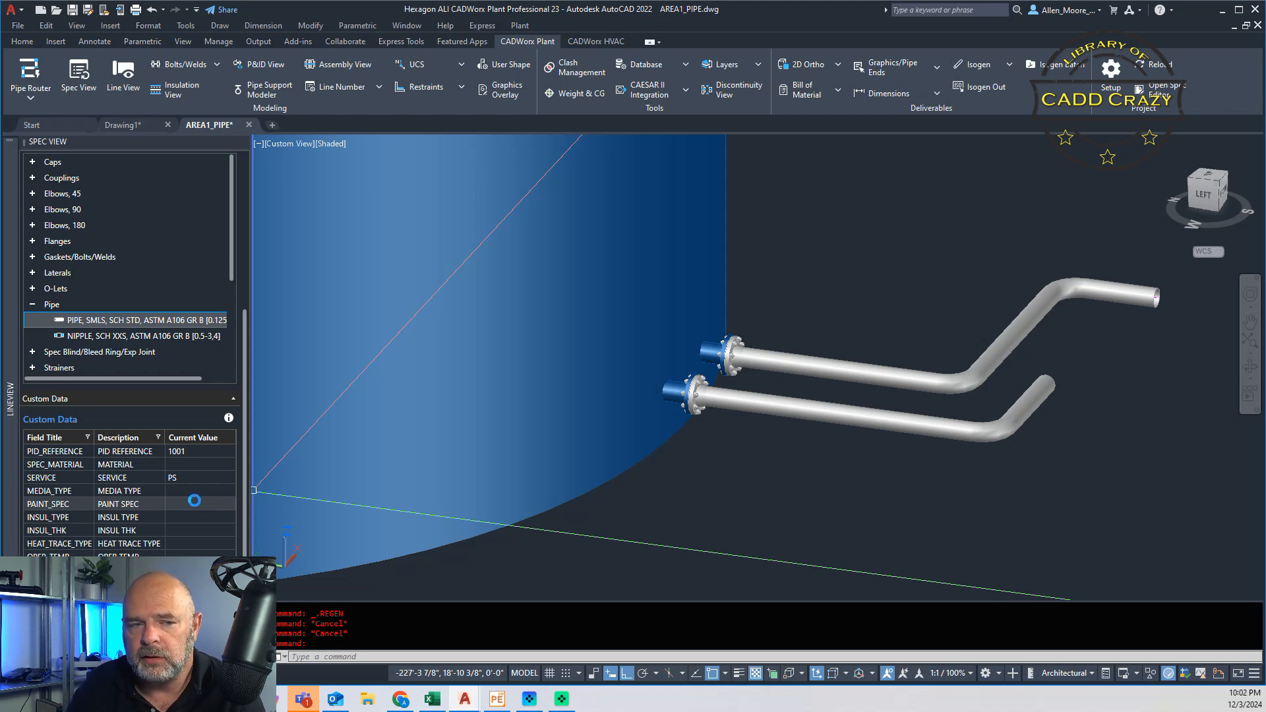